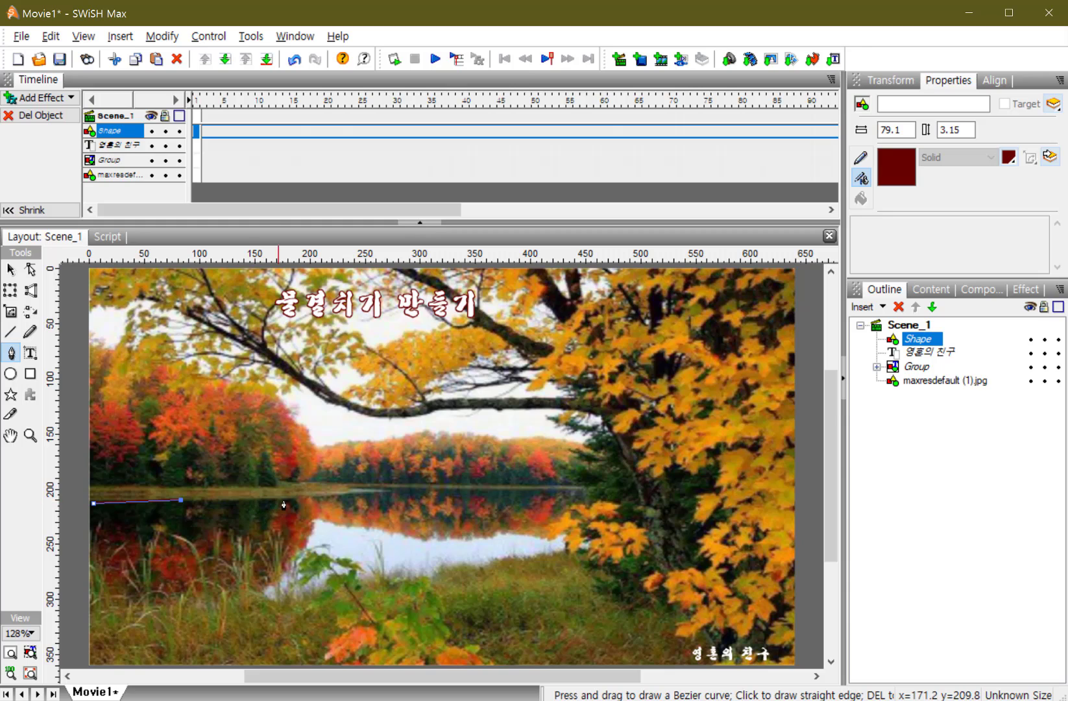
Continue the pen path along the lake's far shoreline and down around the leaves at its right end
{"action": "left_click", "coordinate": [353, 494]}
{"action": "left_click", "coordinate": [385, 491]}
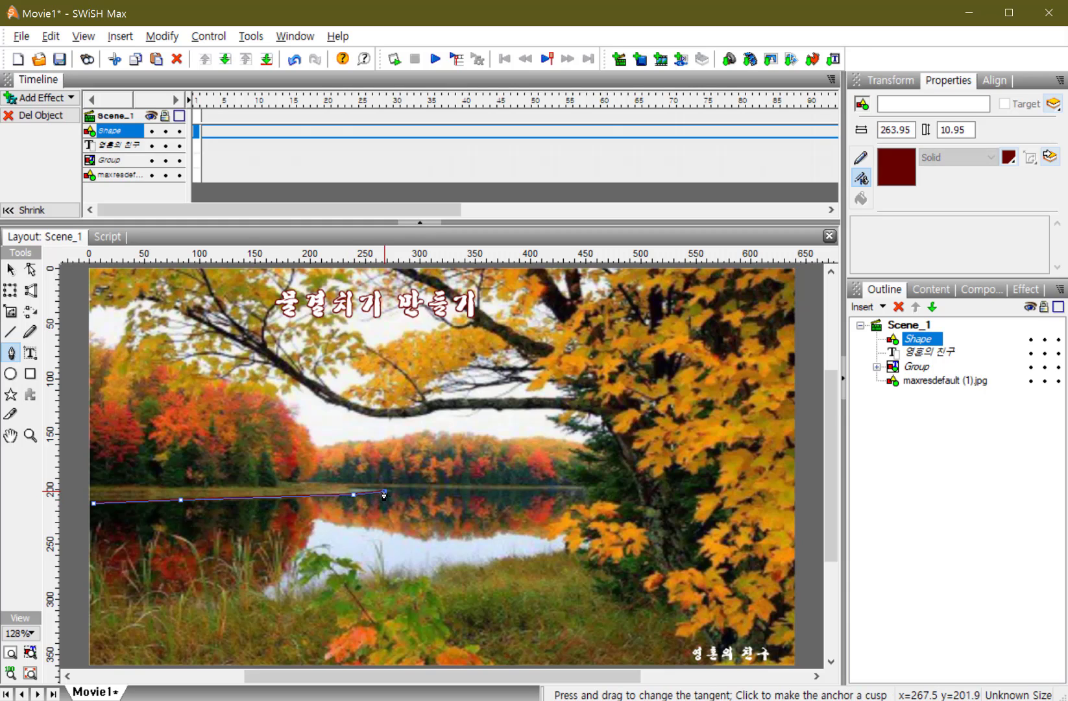
{"action": "left_click", "coordinate": [406, 491]}
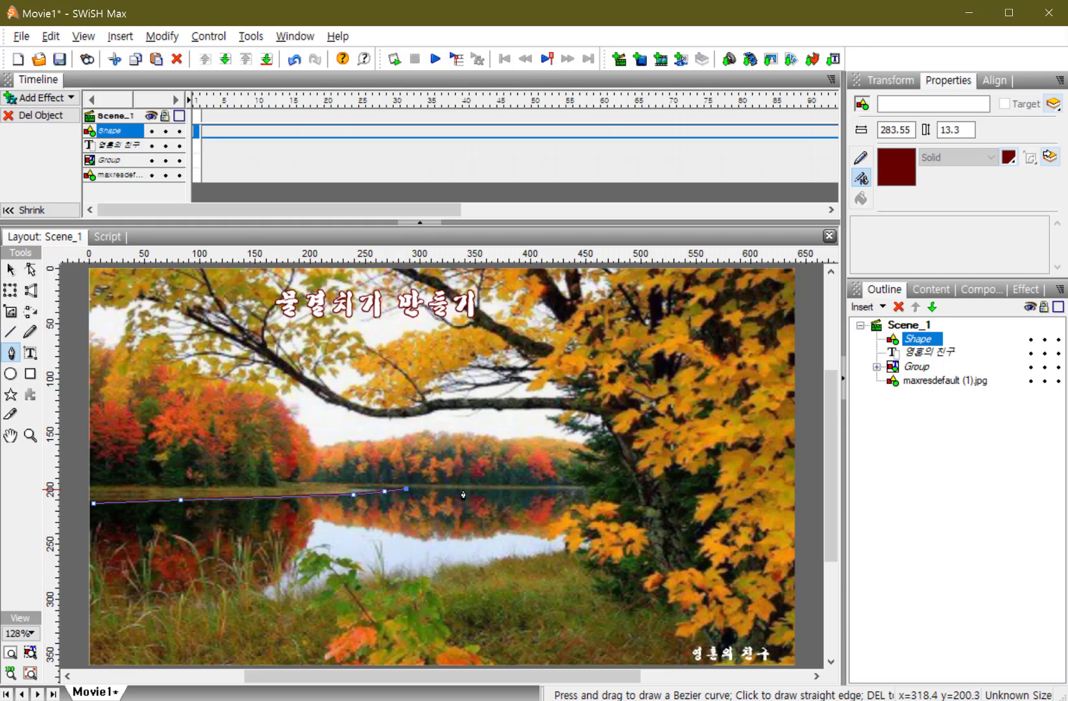
{"action": "left_click", "coordinate": [578, 492]}
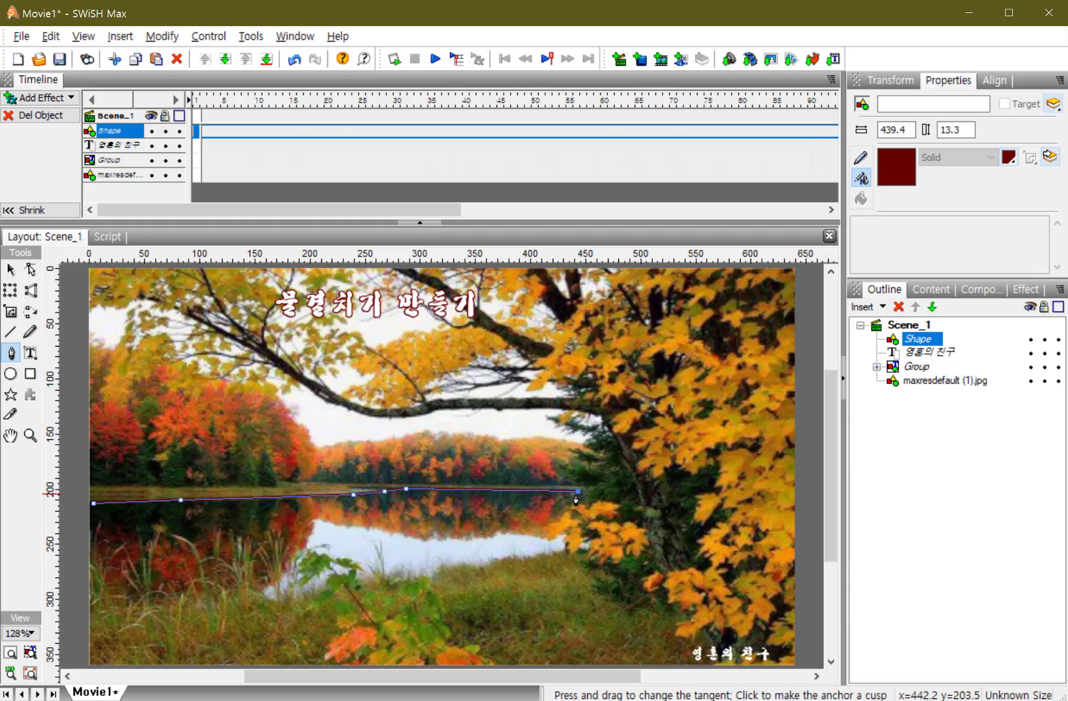
{"action": "left_click", "coordinate": [547, 537]}
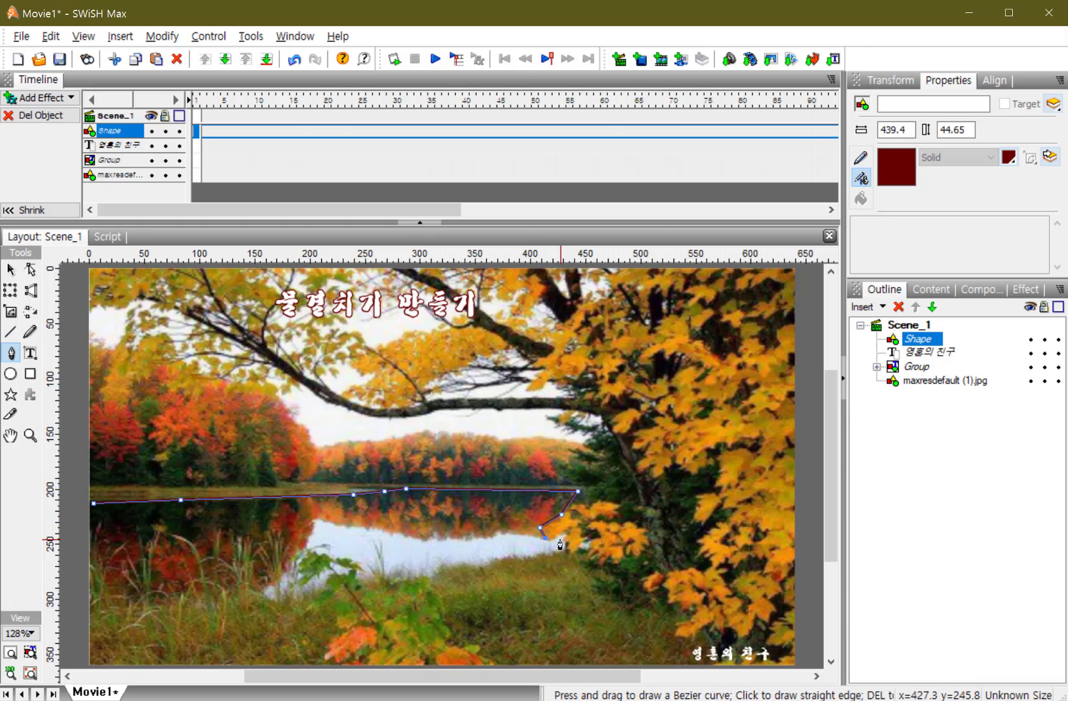
{"action": "left_click", "coordinate": [561, 539]}
{"action": "left_click", "coordinate": [559, 551]}
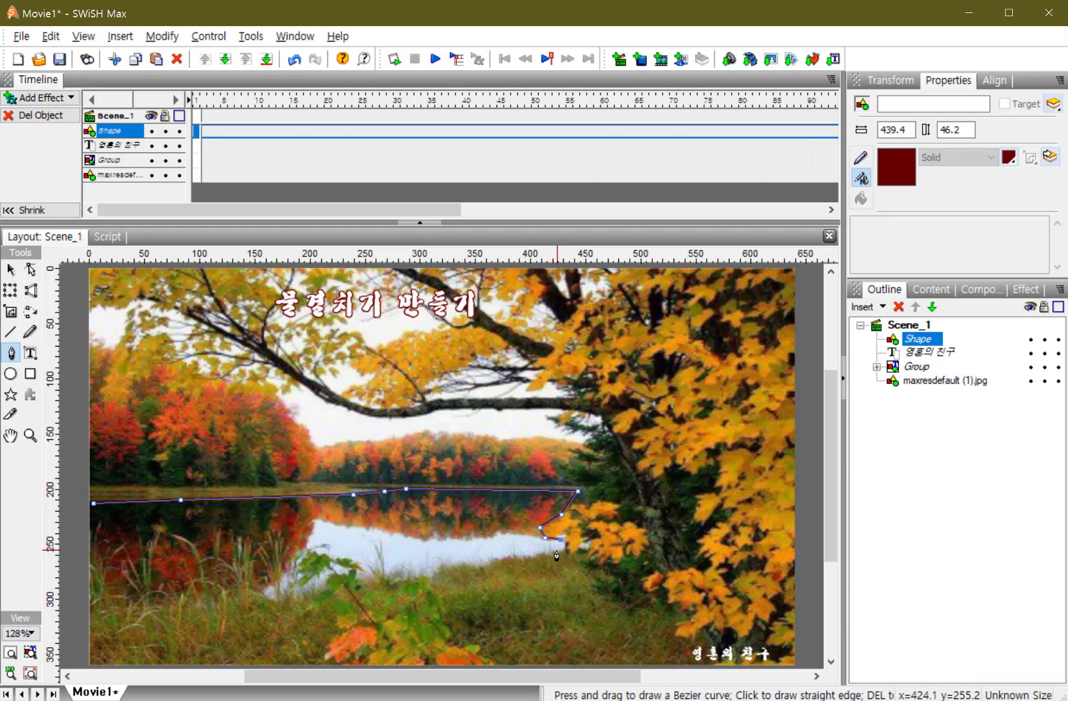
Trace the lake's near shoreline around the green leaves and close the path at its starting anchor, about 440 by 106 overall
{"action": "left_click", "coordinate": [411, 571]}
{"action": "left_click", "coordinate": [380, 573]}
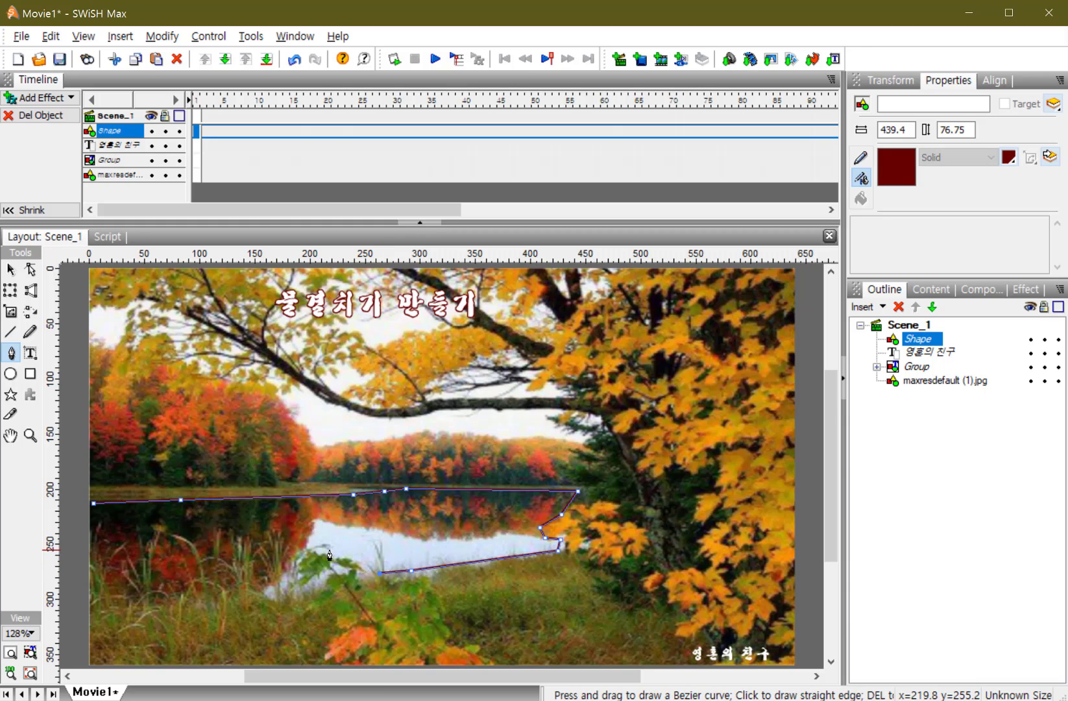
{"action": "left_click", "coordinate": [331, 550]}
{"action": "left_click", "coordinate": [311, 551]}
{"action": "left_click", "coordinate": [294, 563]}
{"action": "left_click", "coordinate": [283, 588]}
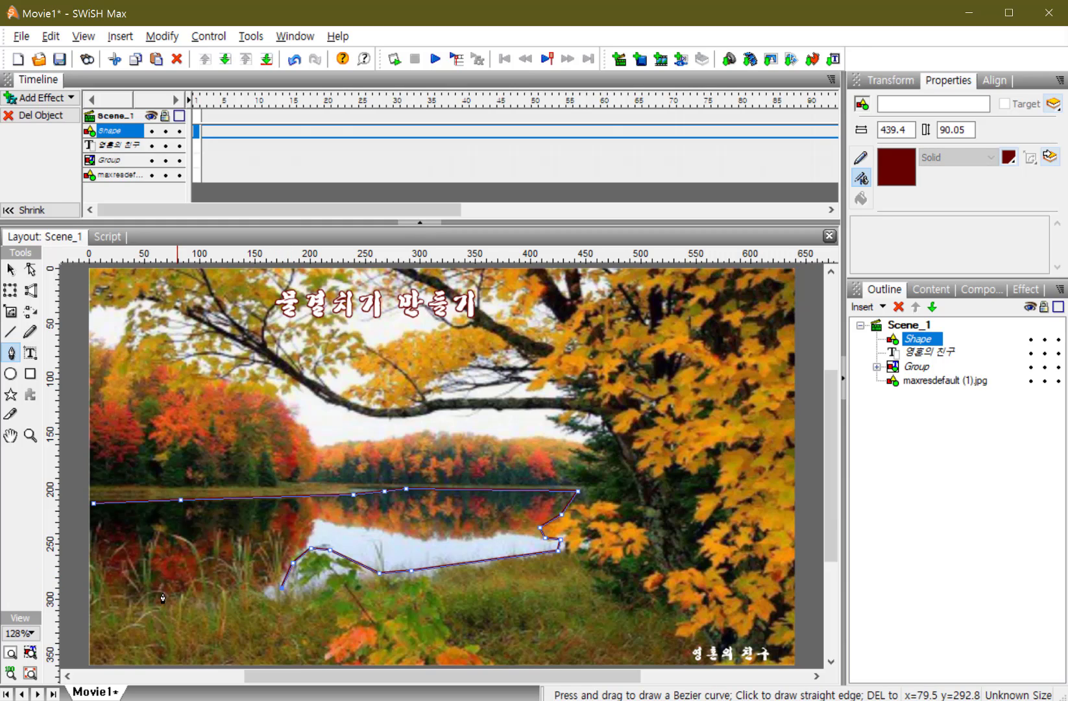
{"action": "left_click", "coordinate": [102, 604]}
{"action": "left_click", "coordinate": [93, 605]}
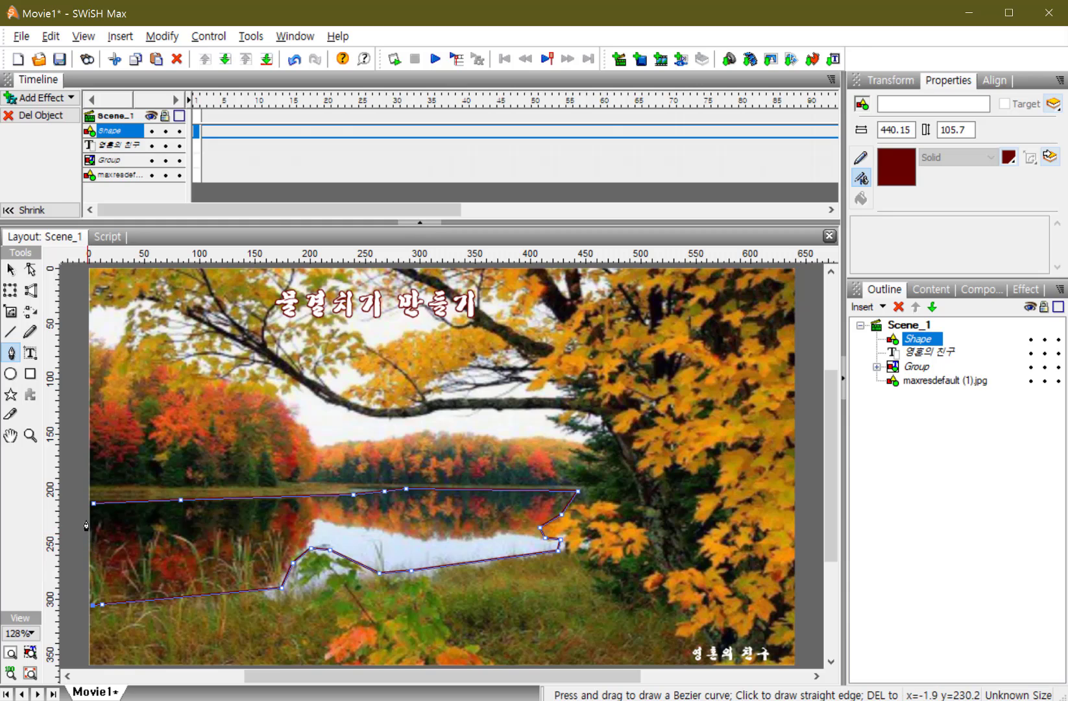
{"action": "left_click", "coordinate": [93, 503]}
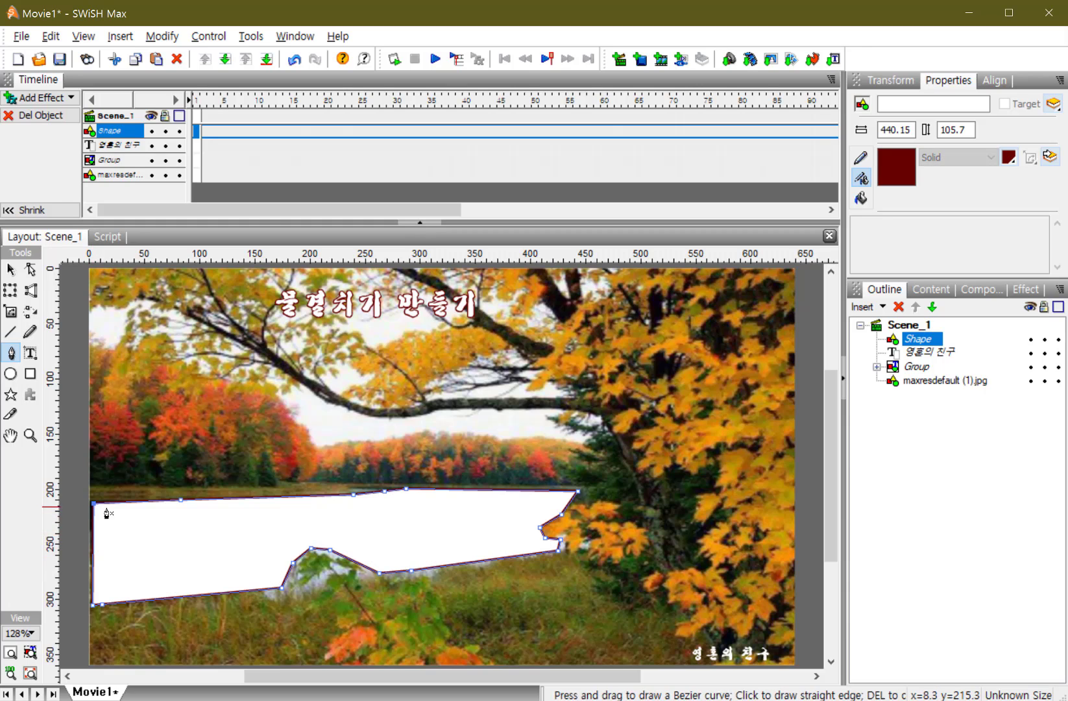
Set the lake shape's line style to None and move it two levels down, directly above maxresdefault (1).jpg
{"action": "left_click", "coordinate": [861, 158]}
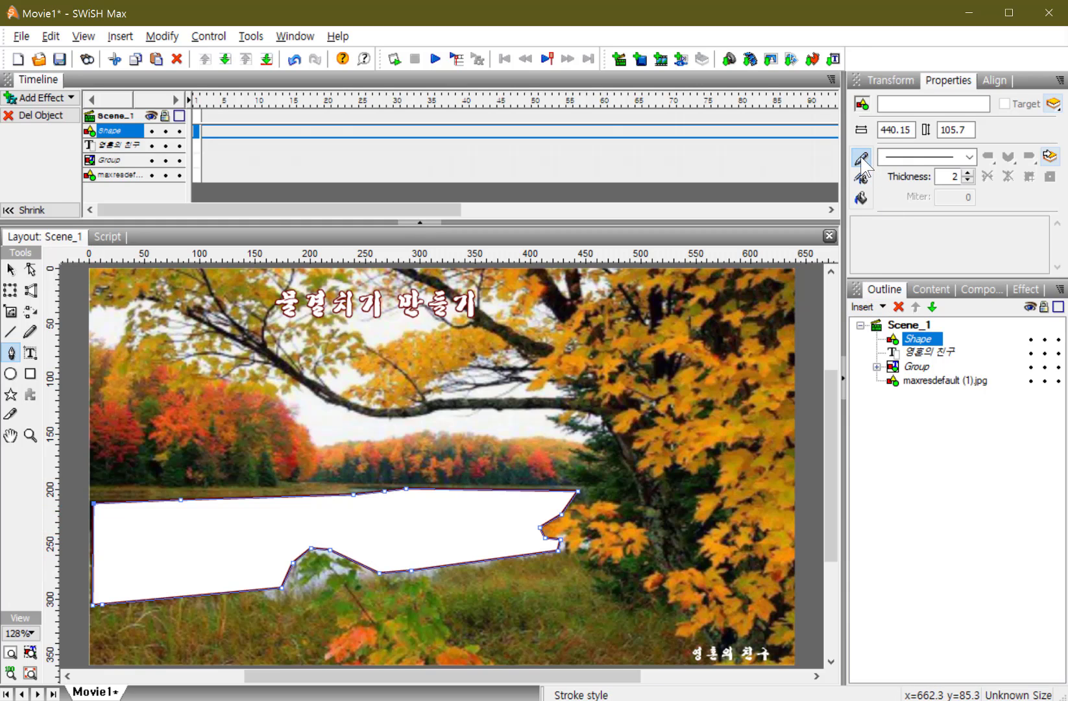
{"action": "left_click", "coordinate": [969, 158]}
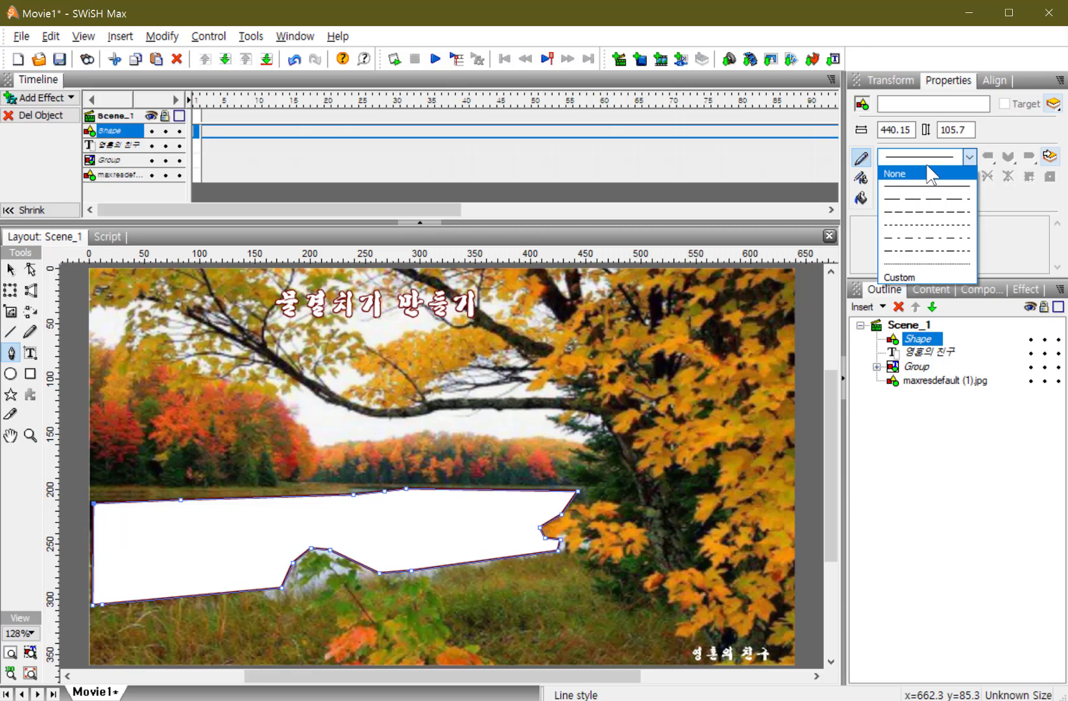
{"action": "left_click", "coordinate": [901, 175]}
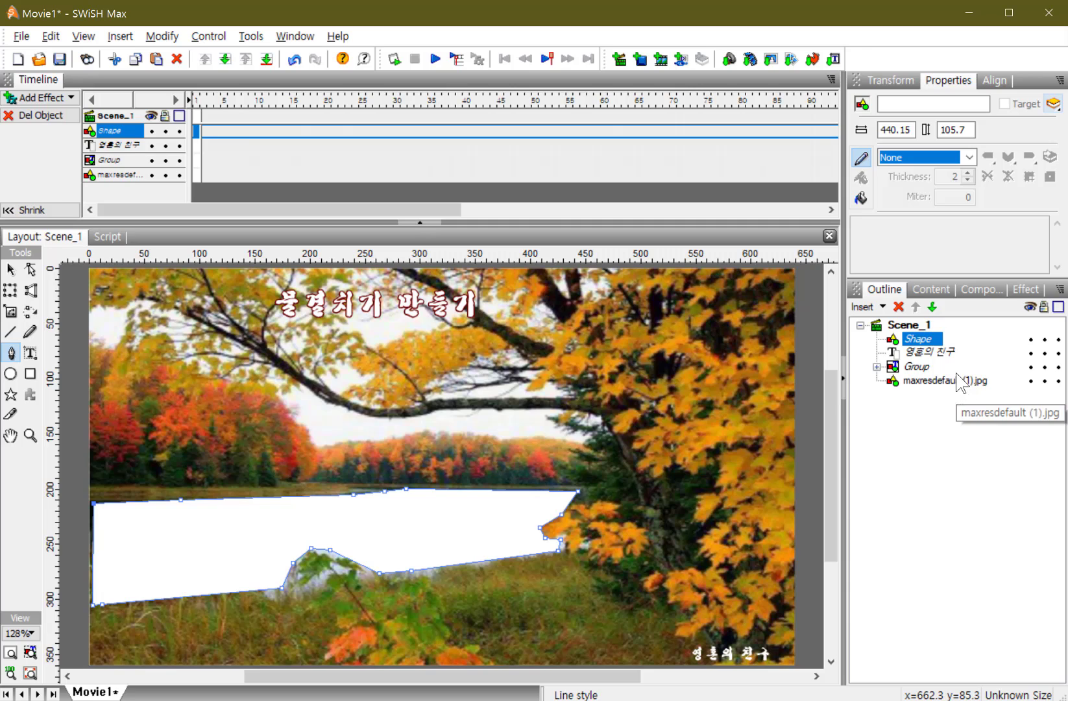
{"action": "left_click", "coordinate": [933, 307]}
{"action": "left_click", "coordinate": [933, 307]}
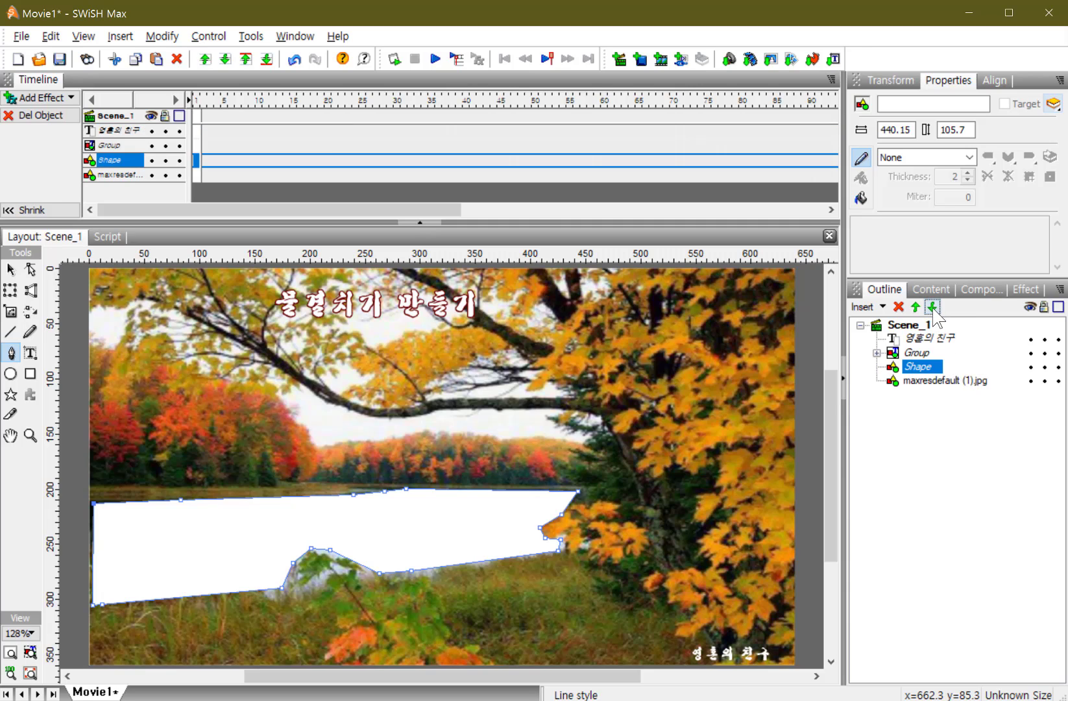
Group the lake shape and maxresdefault (1).jpg as a Shape, making their overlapped regions empty
{"action": "left_click", "coordinate": [926, 386]}
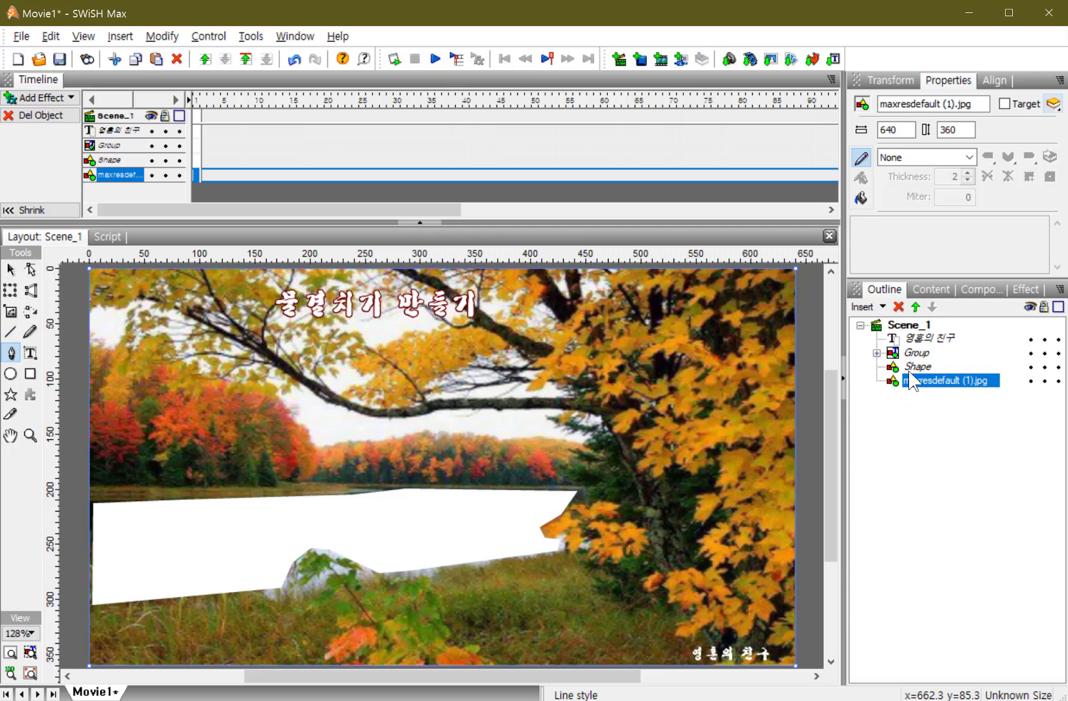
{"action": "left_click", "coordinate": [910, 371], "text": "ctrl"}
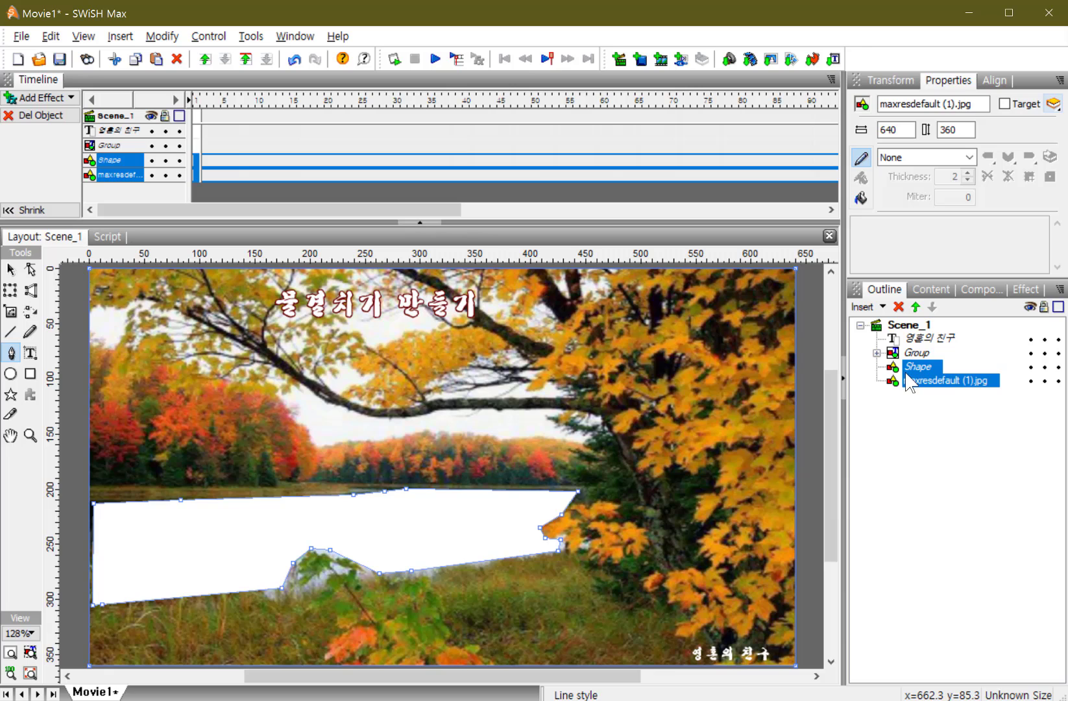
{"action": "left_click", "coordinate": [161, 36]}
{"action": "mouse_move", "coordinate": [176, 89]}
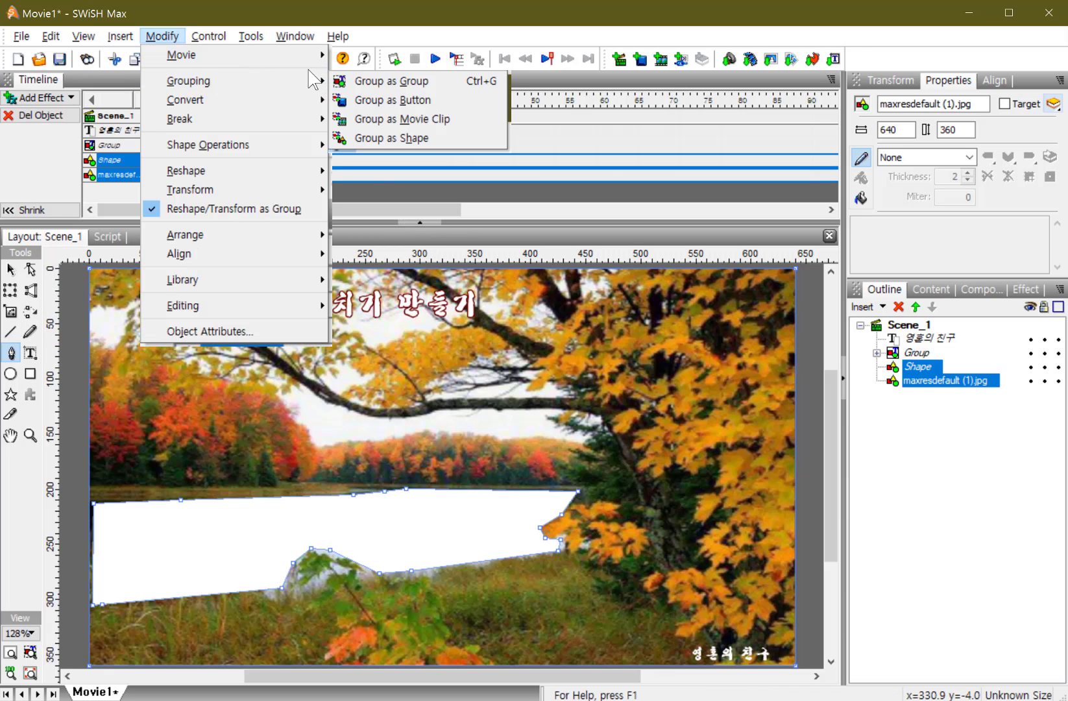
{"action": "left_click", "coordinate": [390, 139]}
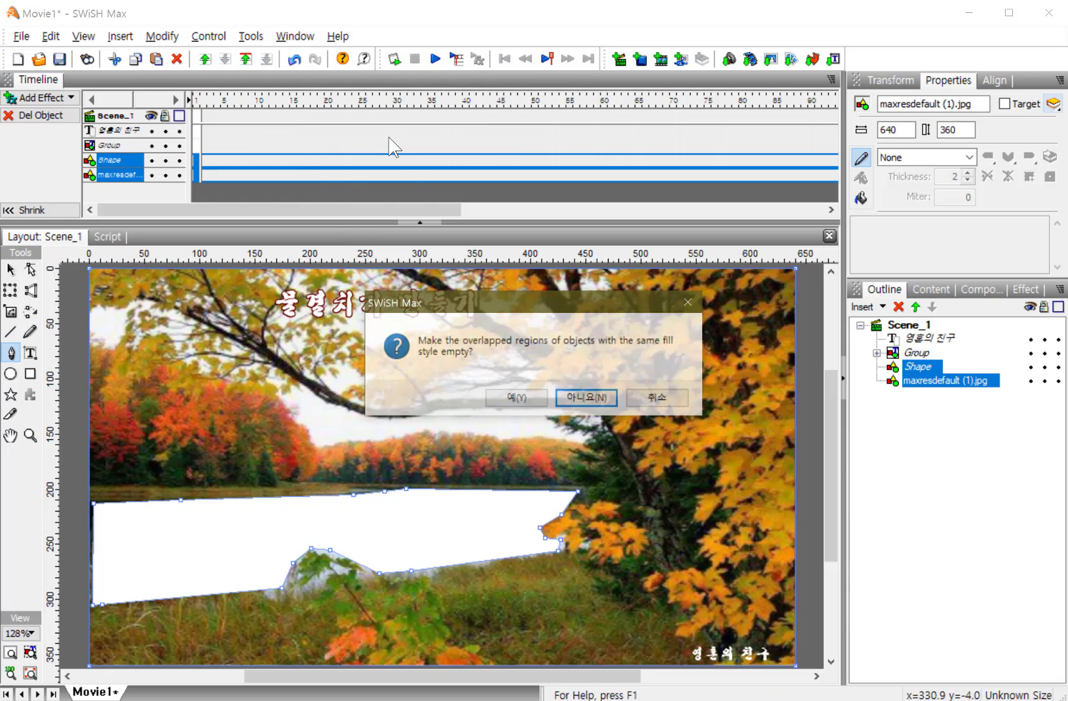
{"action": "left_click", "coordinate": [517, 398]}
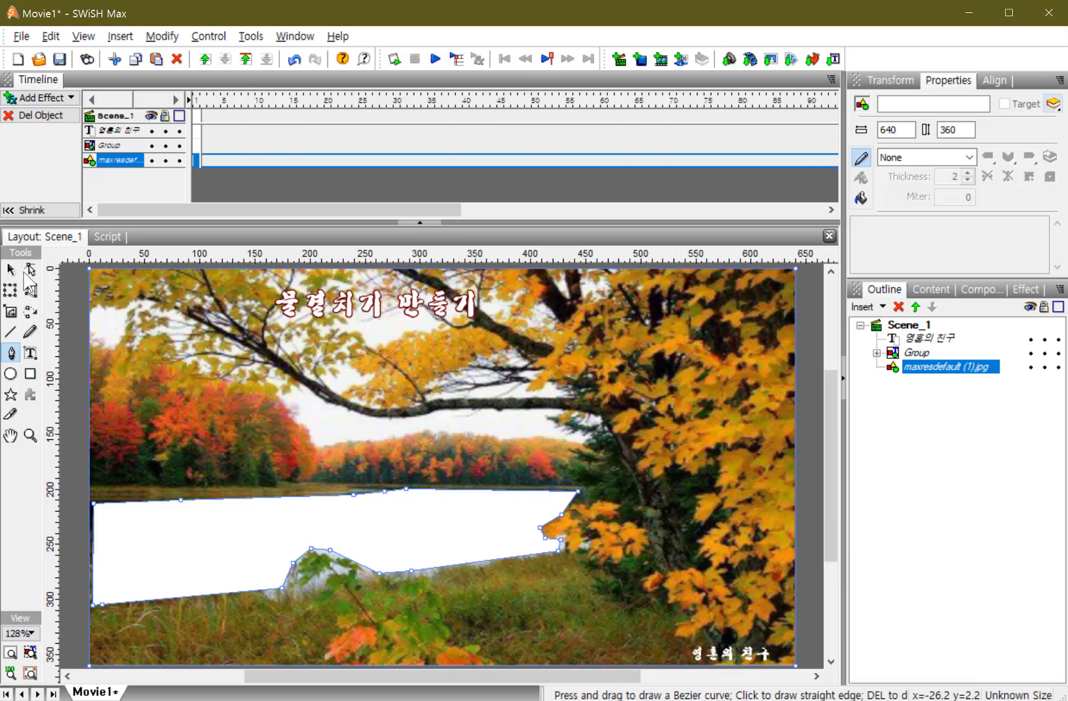
{"action": "left_click", "coordinate": [10, 269]}
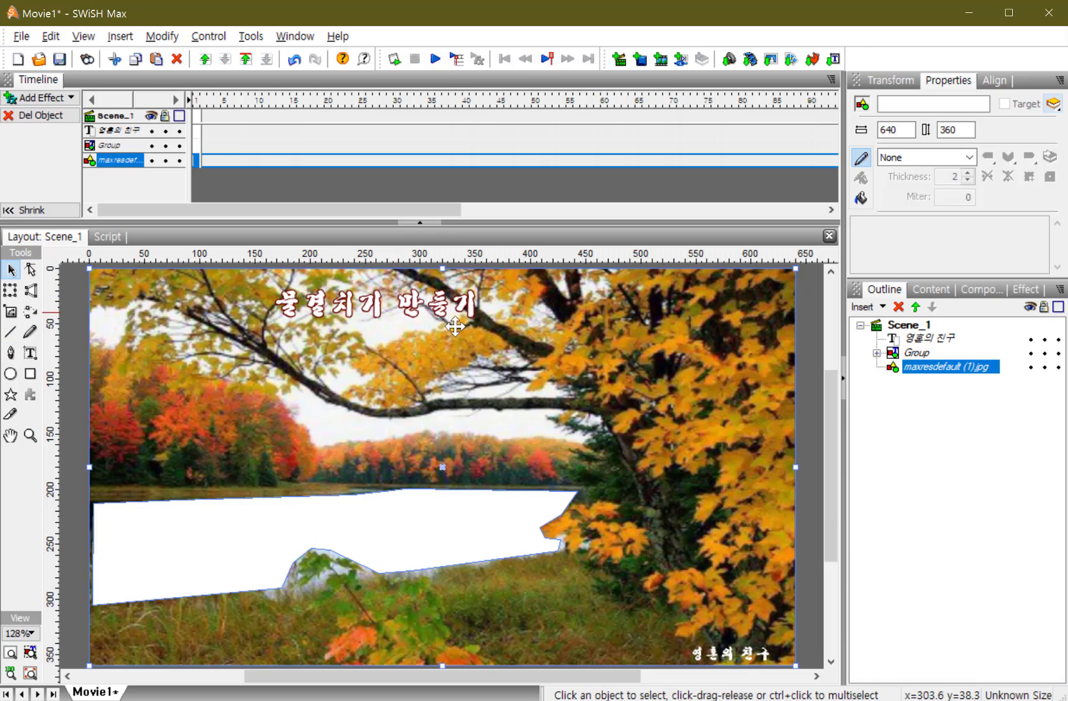
Switch the combined shape's fill type to Solid and back to Image
{"action": "right_click", "coordinate": [907, 368]}
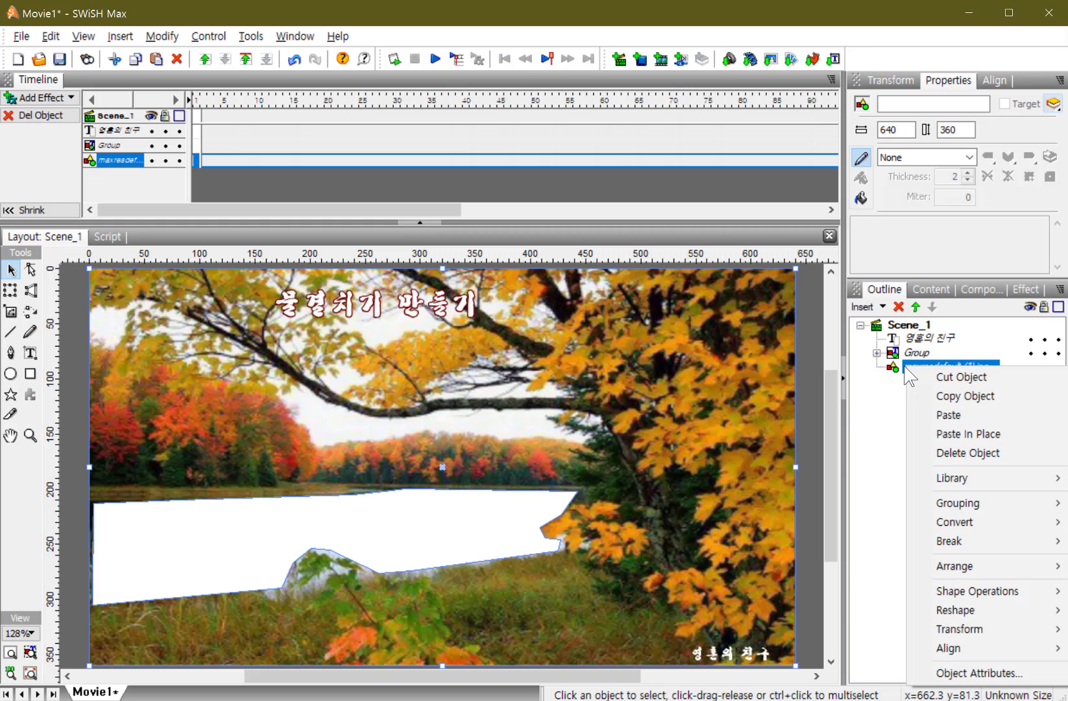
{"action": "left_click", "coordinate": [861, 198]}
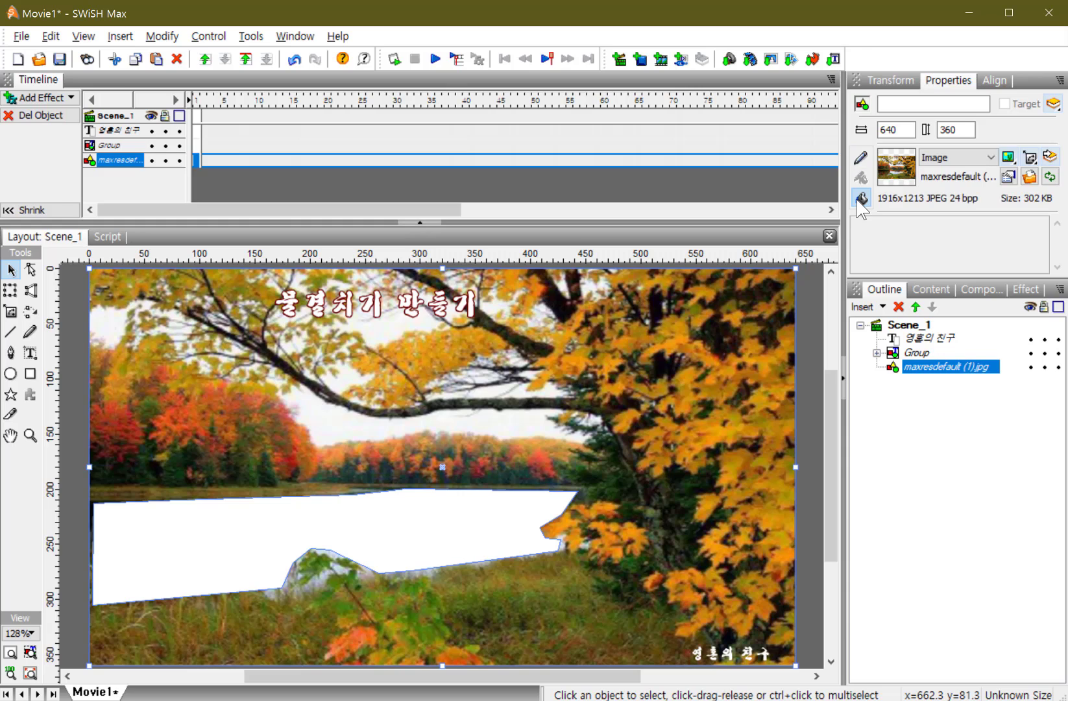
{"action": "left_click", "coordinate": [953, 161]}
{"action": "left_click", "coordinate": [946, 183]}
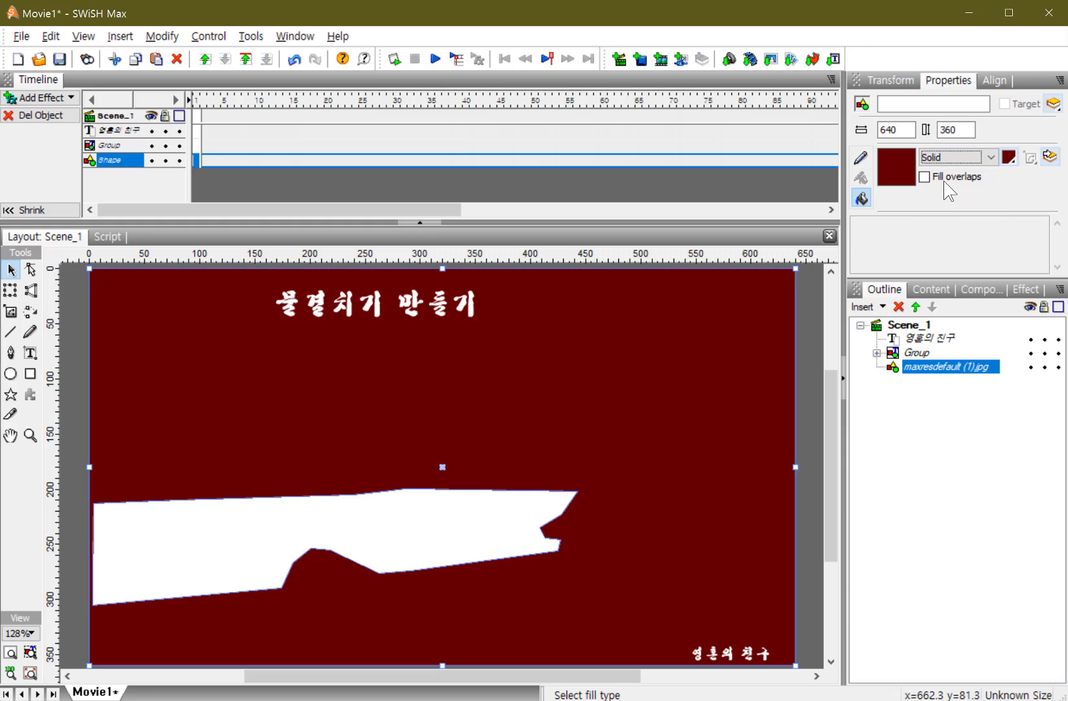
{"action": "left_click", "coordinate": [951, 157]}
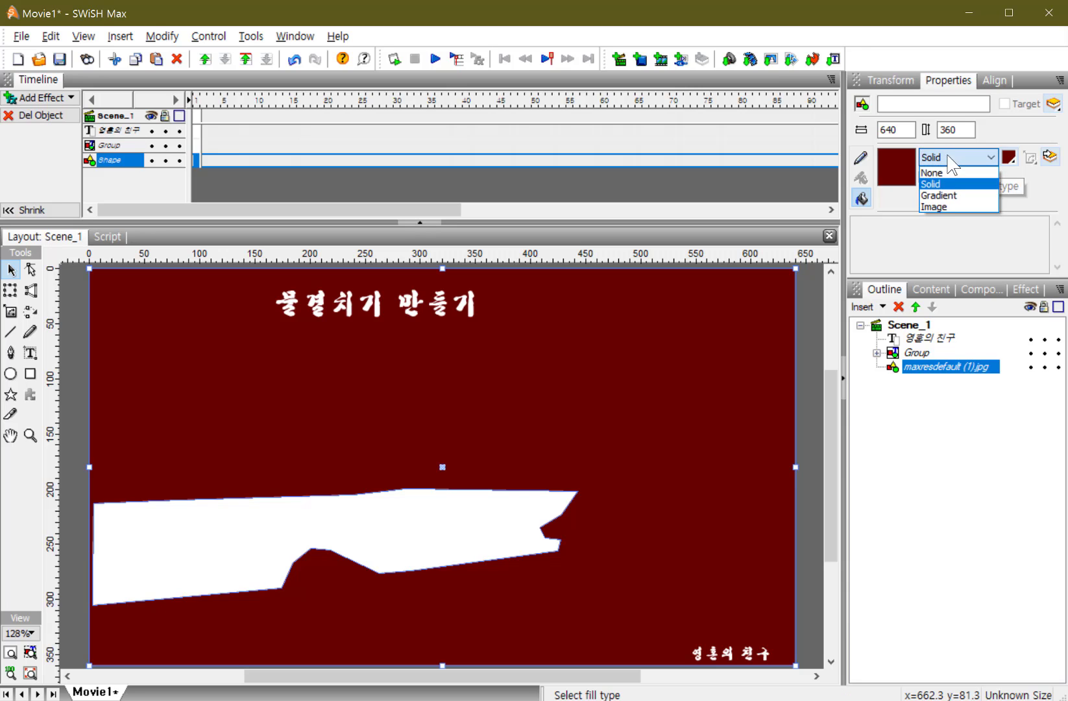
{"action": "left_click", "coordinate": [935, 207]}
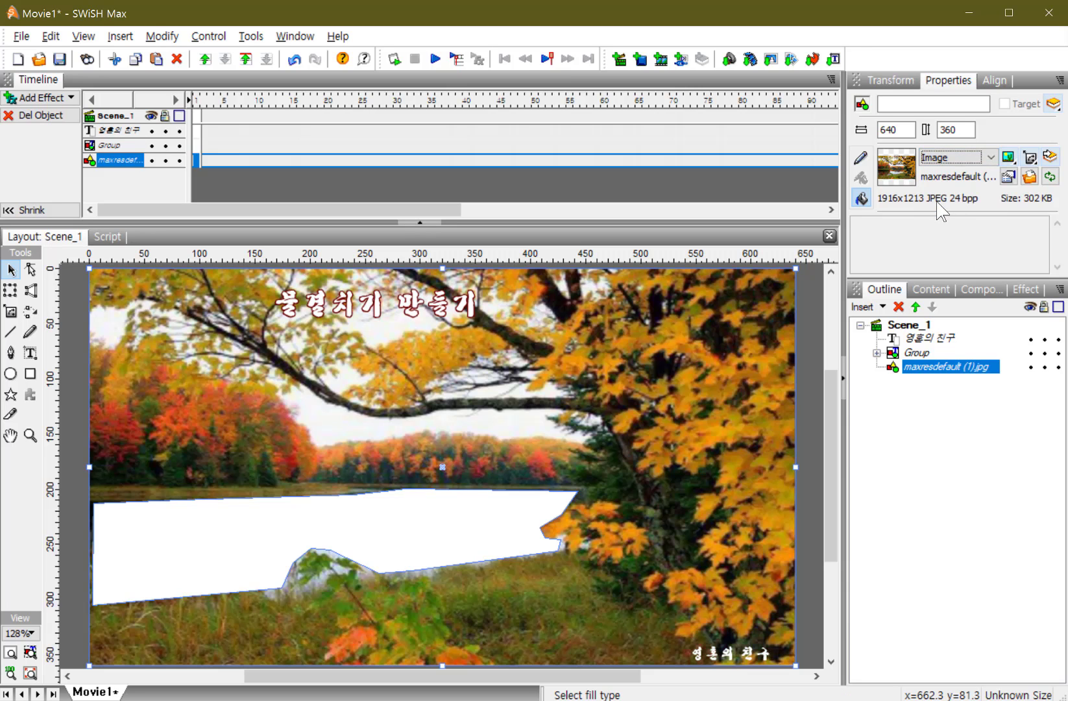
Ungroup the combined shape into separate full-picture and lake-area shapes
{"action": "right_click", "coordinate": [912, 372]}
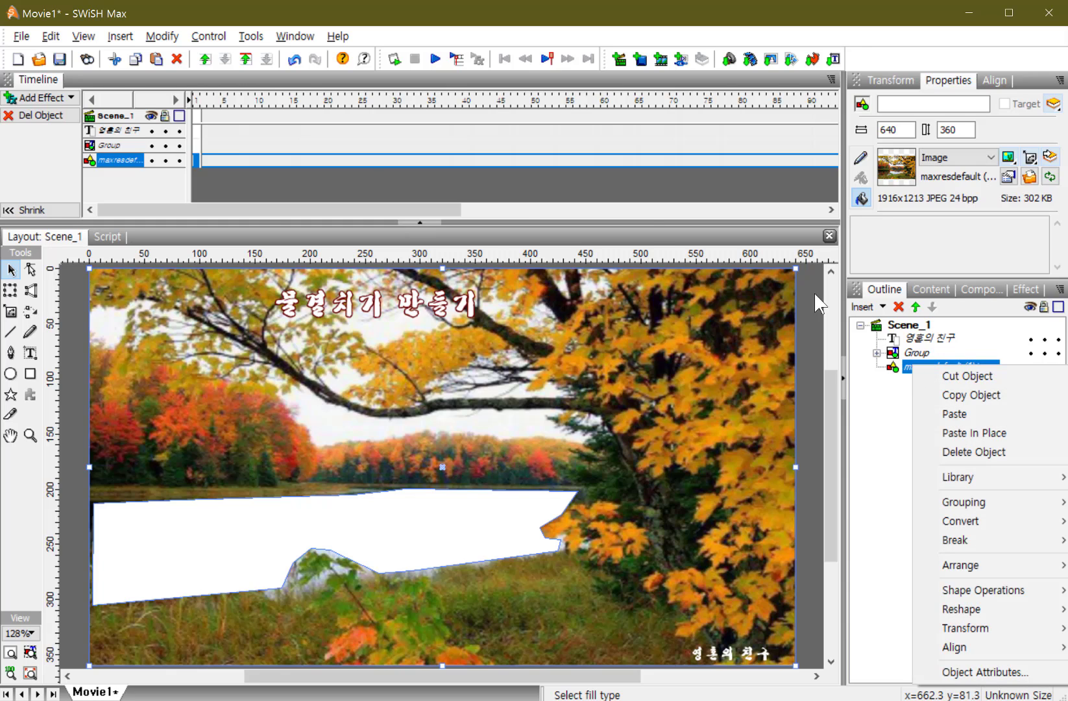
{"action": "left_click", "coordinate": [168, 37]}
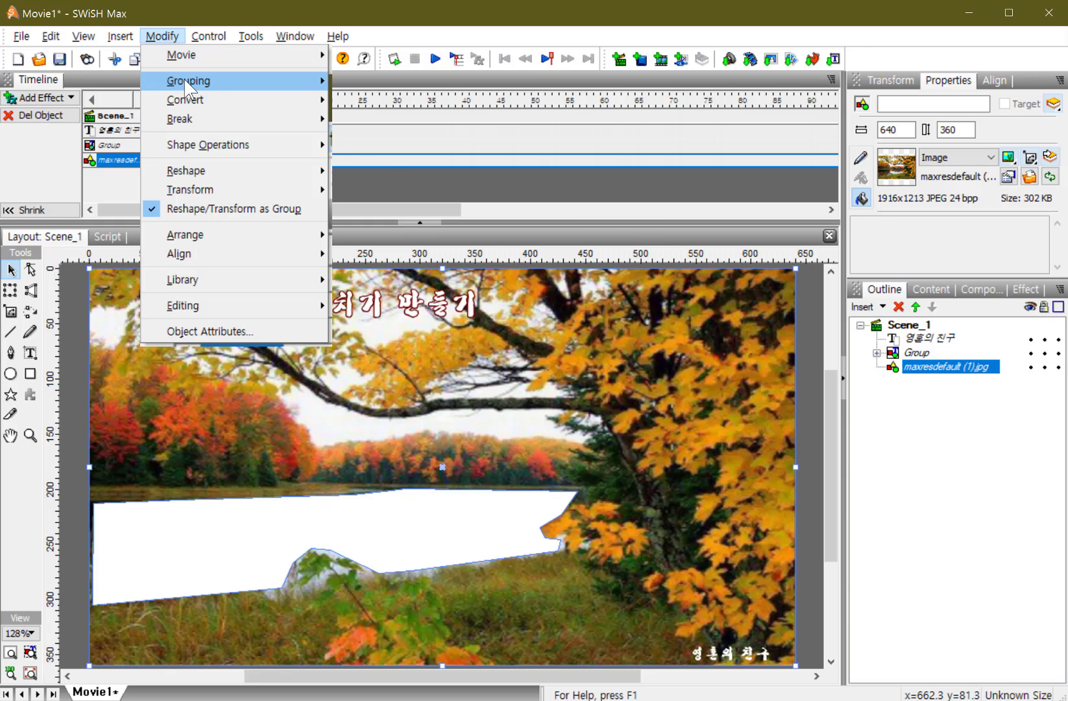
{"action": "mouse_move", "coordinate": [291, 80]}
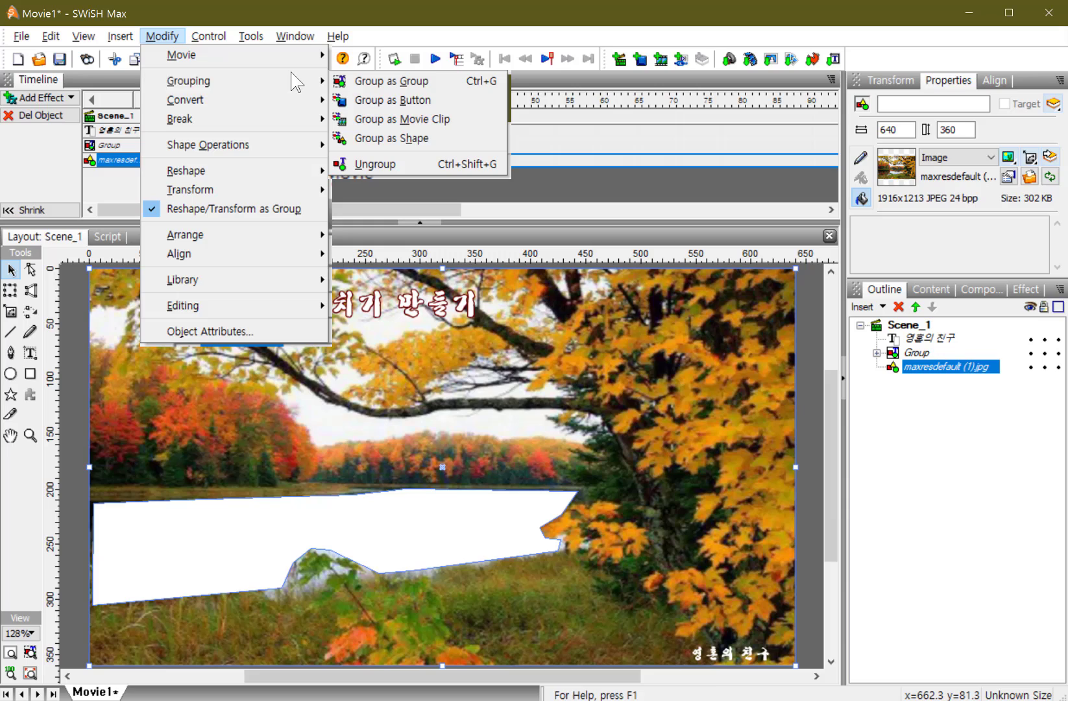
{"action": "left_click", "coordinate": [395, 163]}
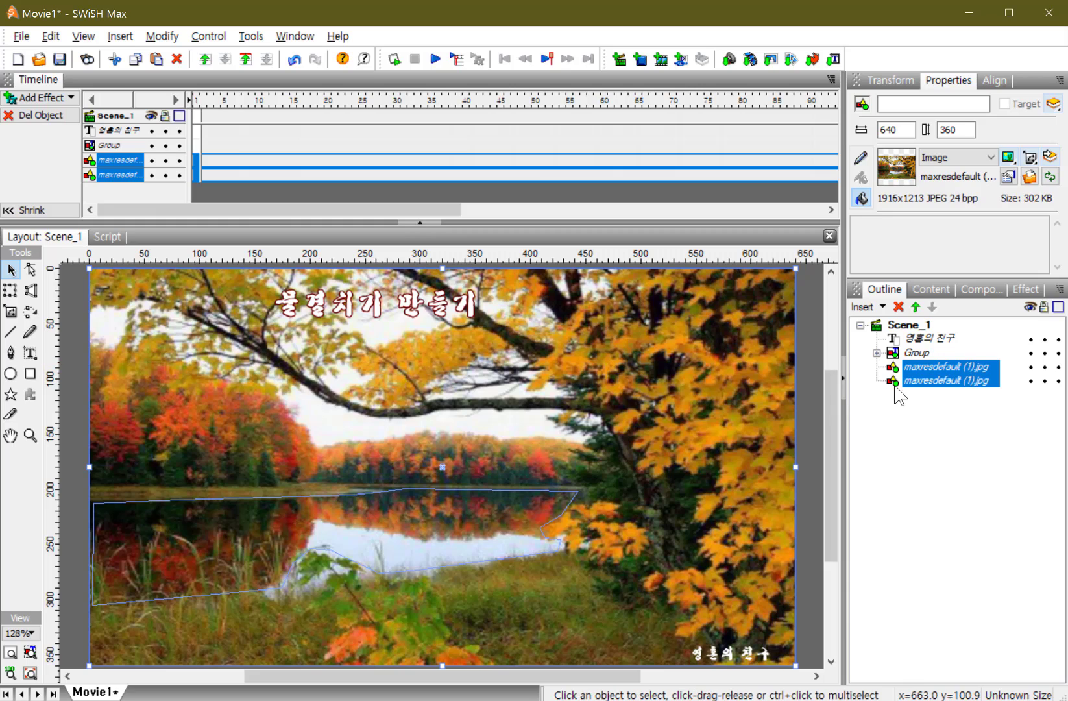
Rename the full-size picture shape at the back of the scene as 원본
{"action": "left_click", "coordinate": [919, 381]}
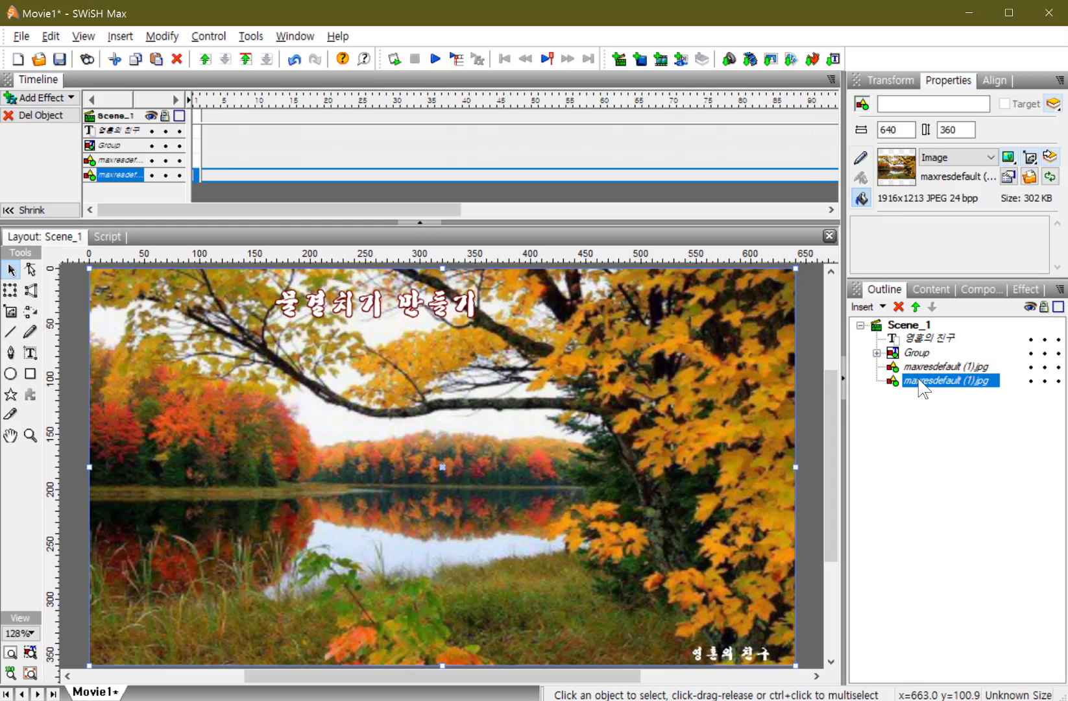
{"action": "left_click", "coordinate": [914, 104]}
{"action": "type", "text": "dn"}
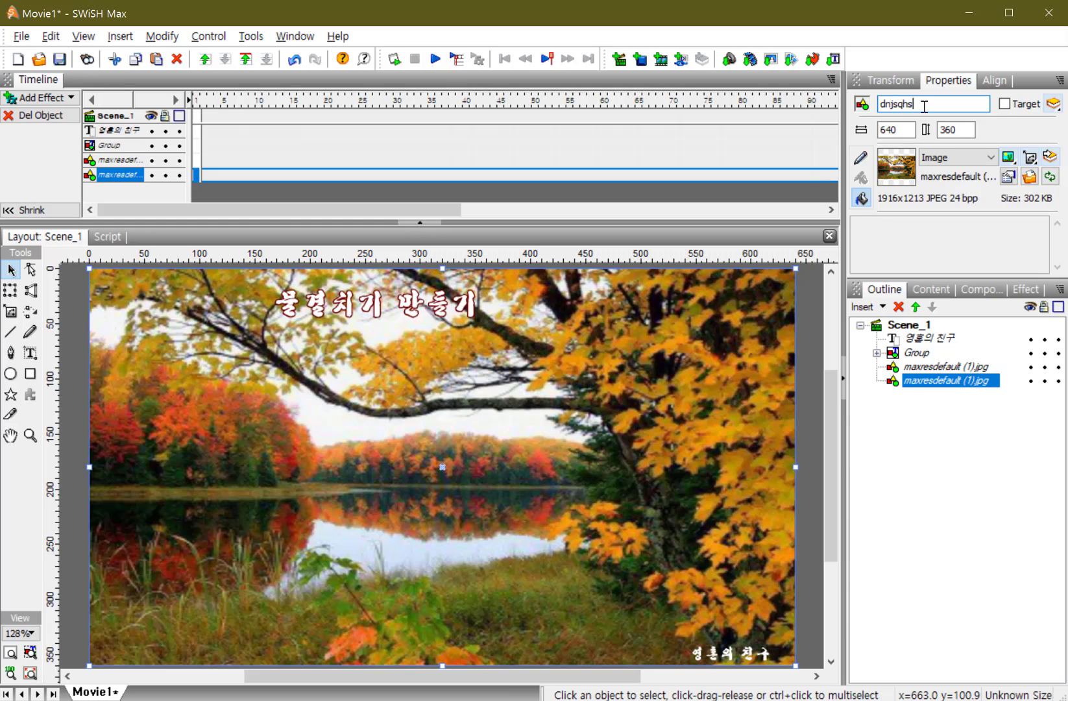
{"action": "key", "text": "BackSpace"}
{"action": "key", "text": "BackSpace"}
{"action": "key", "text": "BackSpace"}
{"action": "key", "text": "BackSpace"}
{"action": "key", "text": "BackSpace"}
{"action": "key", "text": "BackSpace"}
{"action": "type", "text": "원본"}
{"action": "key", "text": "Return"}
Rename the lake-area shape as 물결치기부분
{"action": "left_click", "coordinate": [925, 364]}
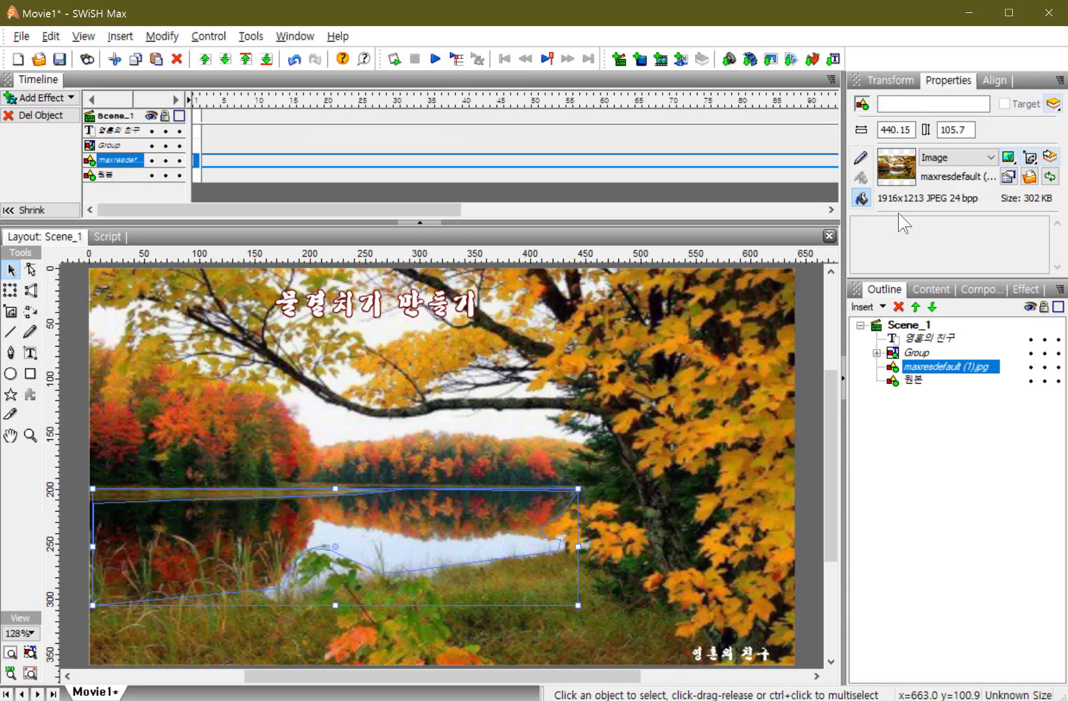
{"action": "left_click", "coordinate": [902, 105]}
{"action": "type", "text": "물결치기부분"}
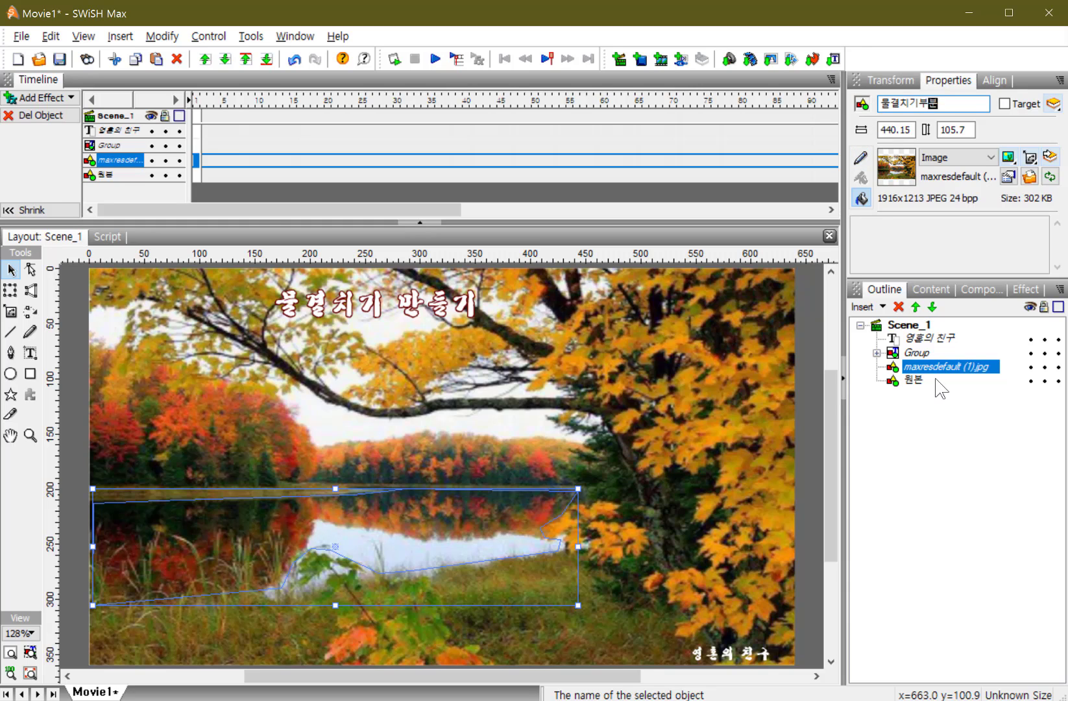
{"action": "left_click", "coordinate": [918, 366]}
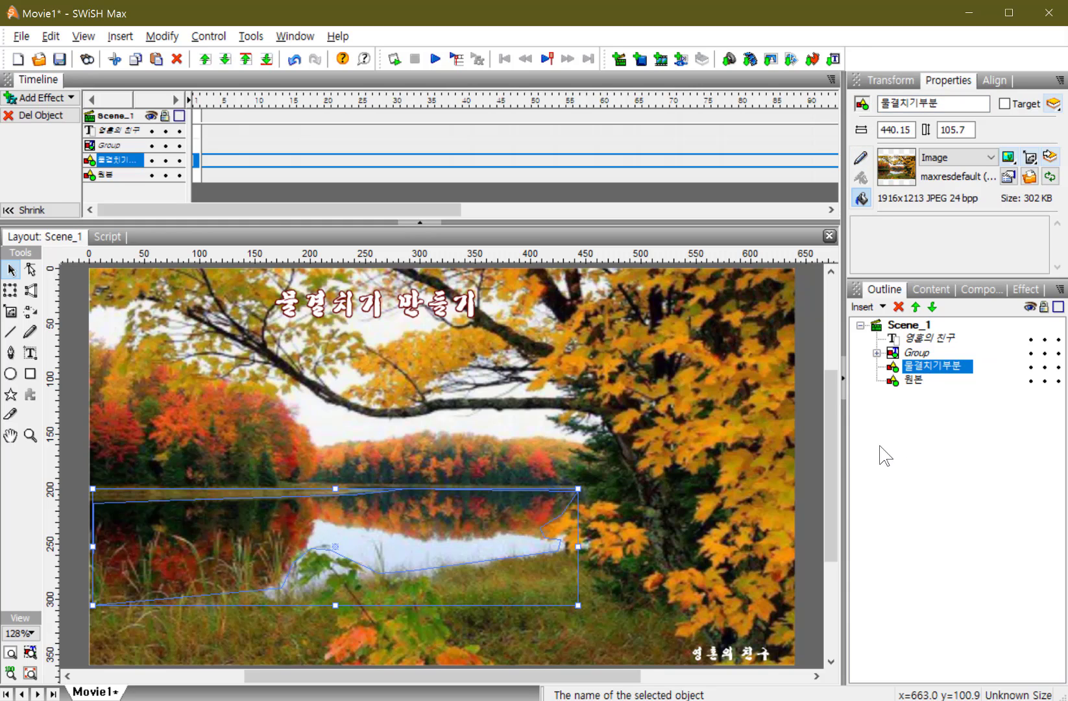
Import the animation 0물결판1.swf from the desktop's Desktop folder, subfolder 01자주 사용하는 소스, as an animated movie clip
{"action": "left_click", "coordinate": [870, 307]}
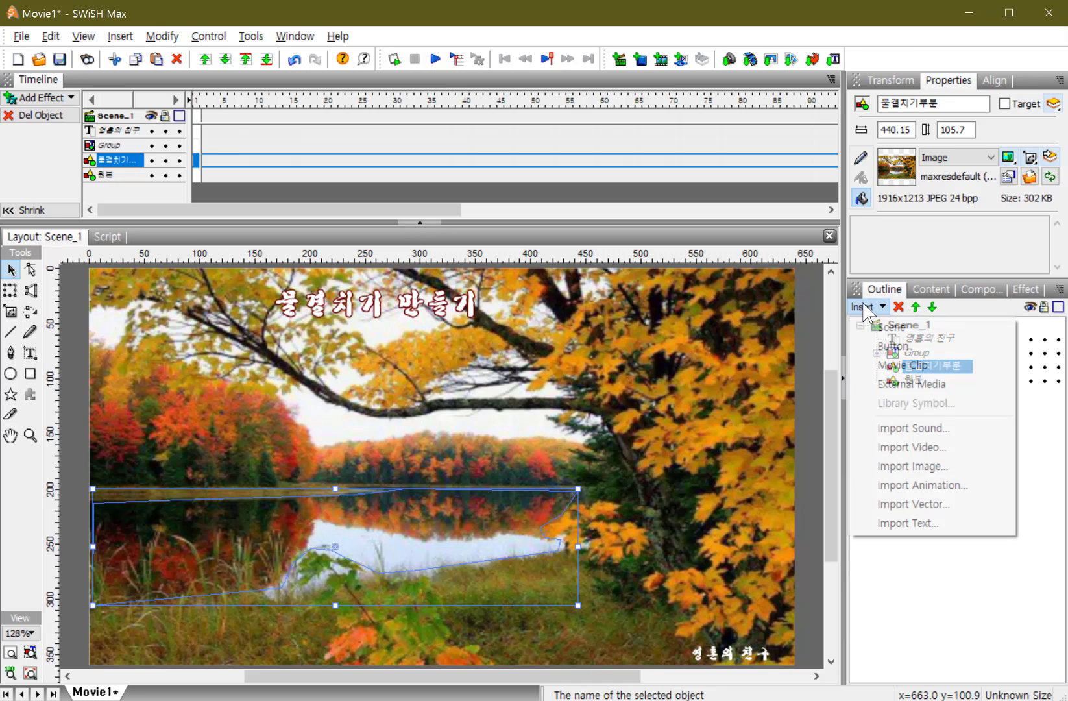
{"action": "left_click", "coordinate": [926, 485]}
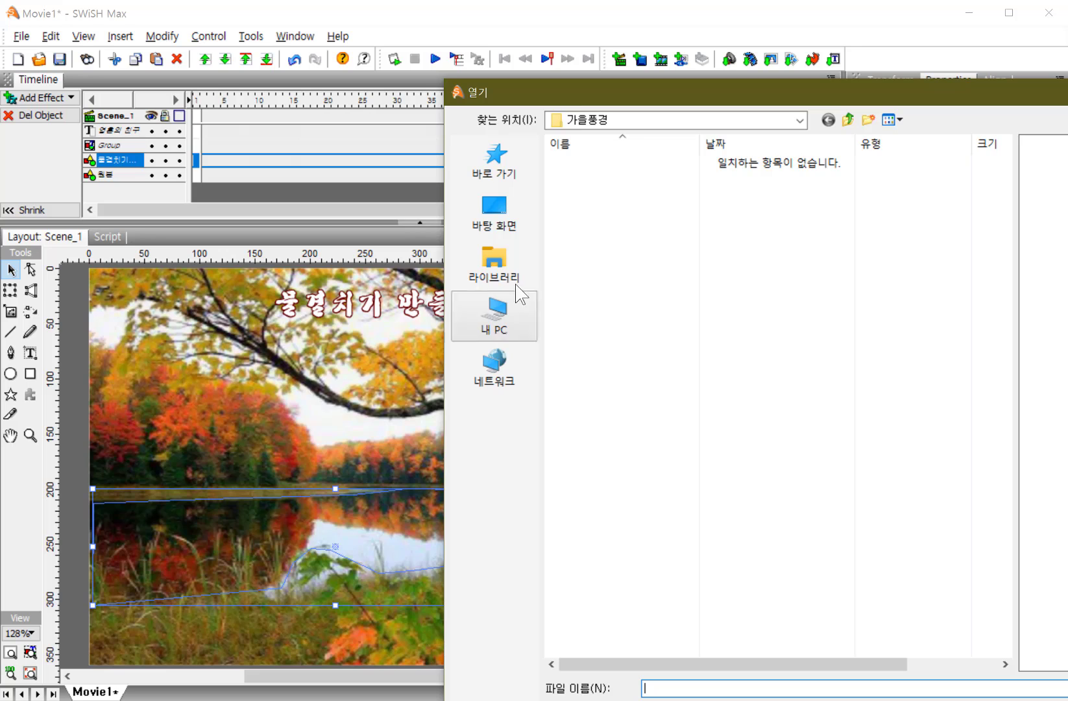
{"action": "left_click", "coordinate": [499, 227]}
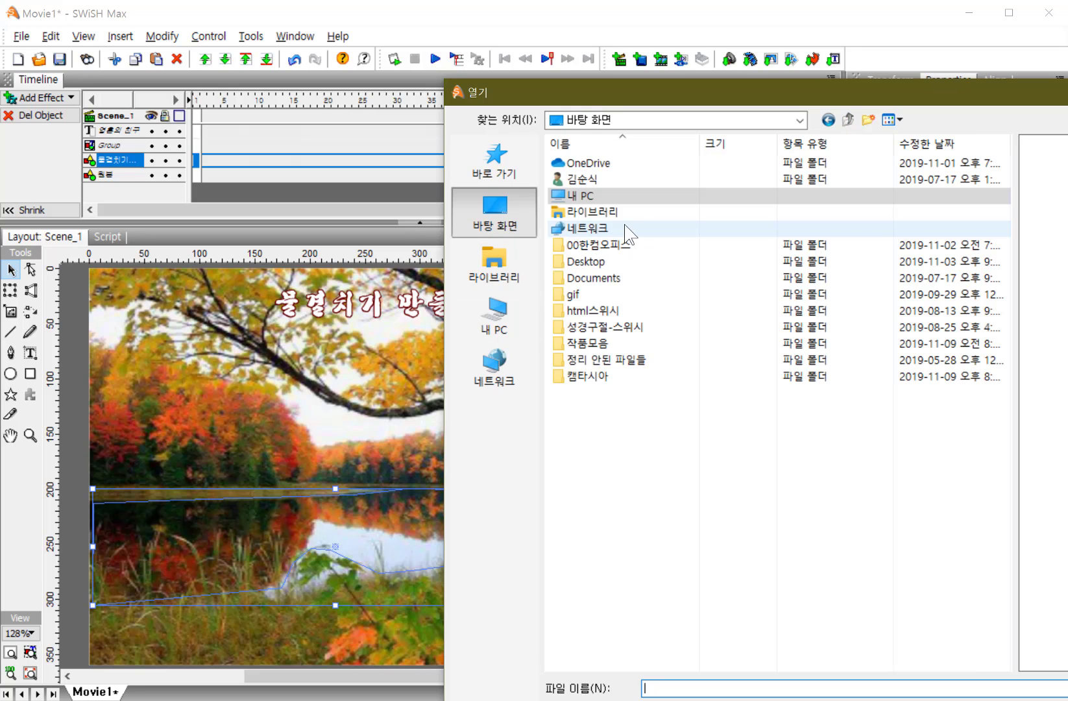
{"action": "double_click", "coordinate": [587, 262]}
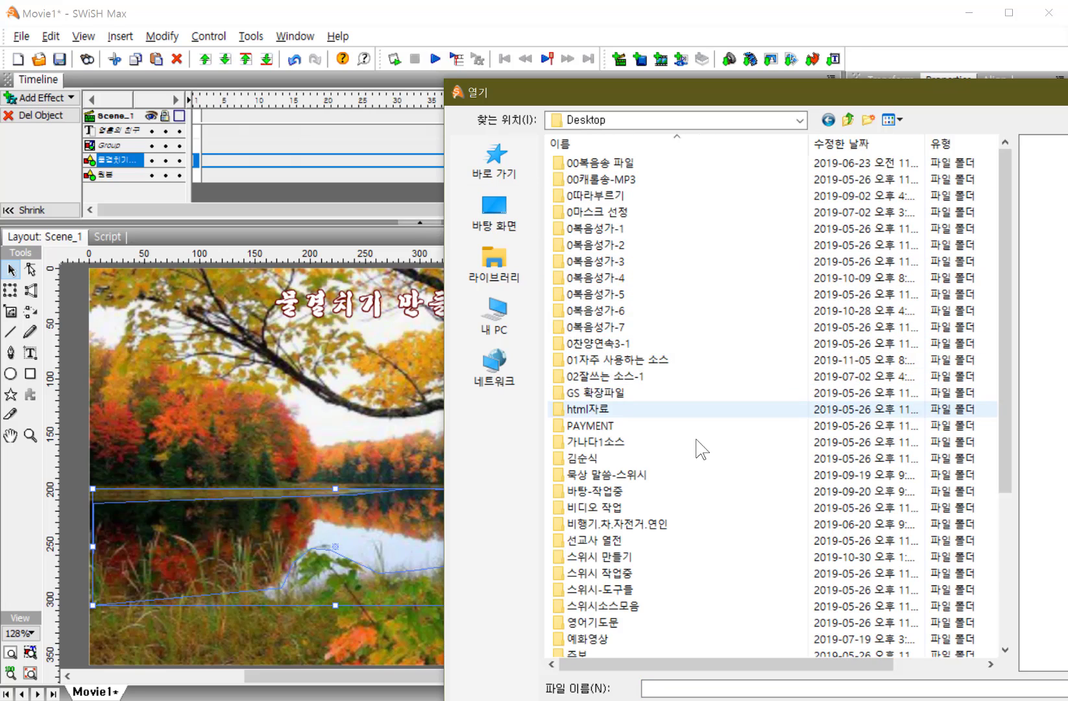
{"action": "double_click", "coordinate": [642, 361]}
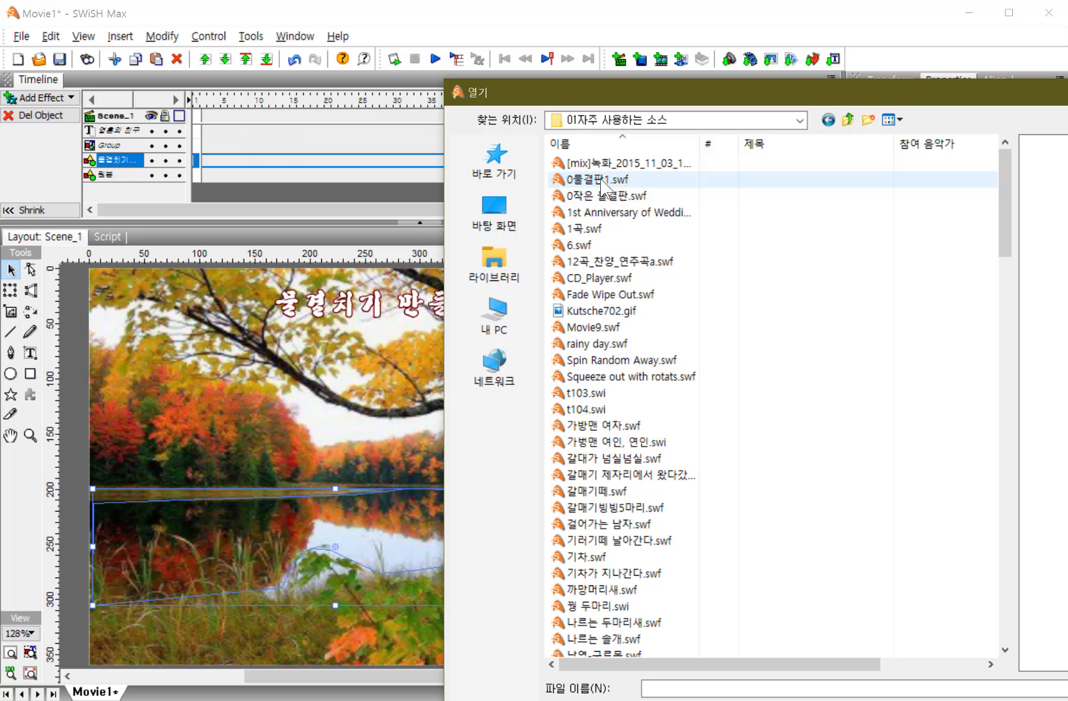
{"action": "double_click", "coordinate": [601, 179]}
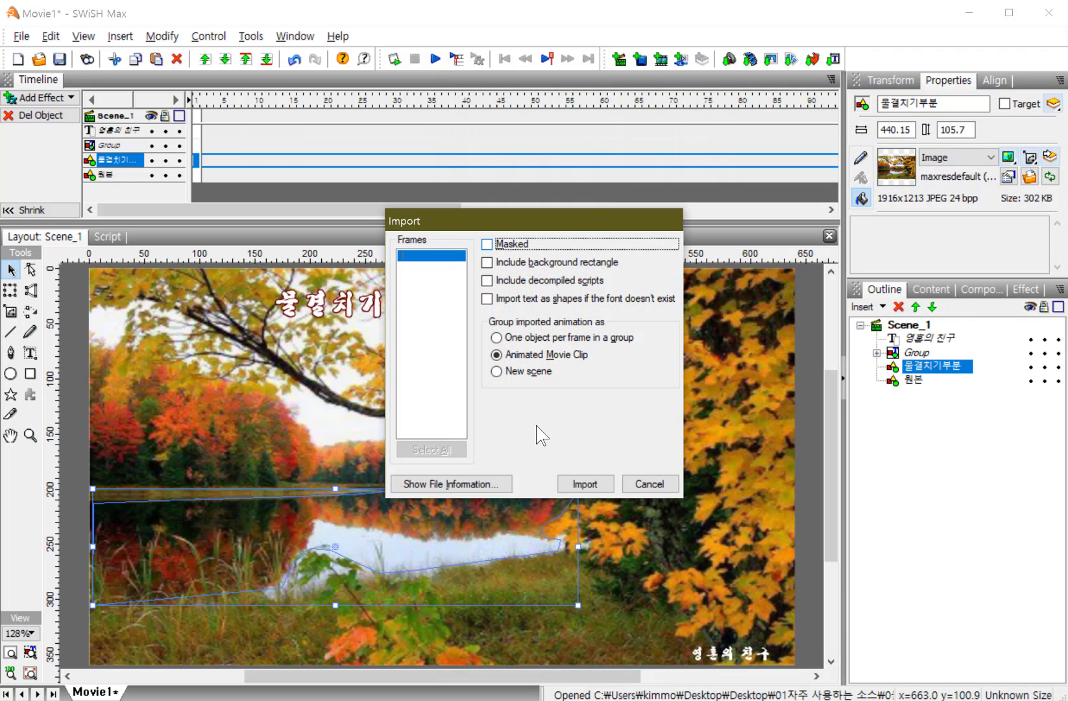
{"action": "left_click", "coordinate": [597, 486]}
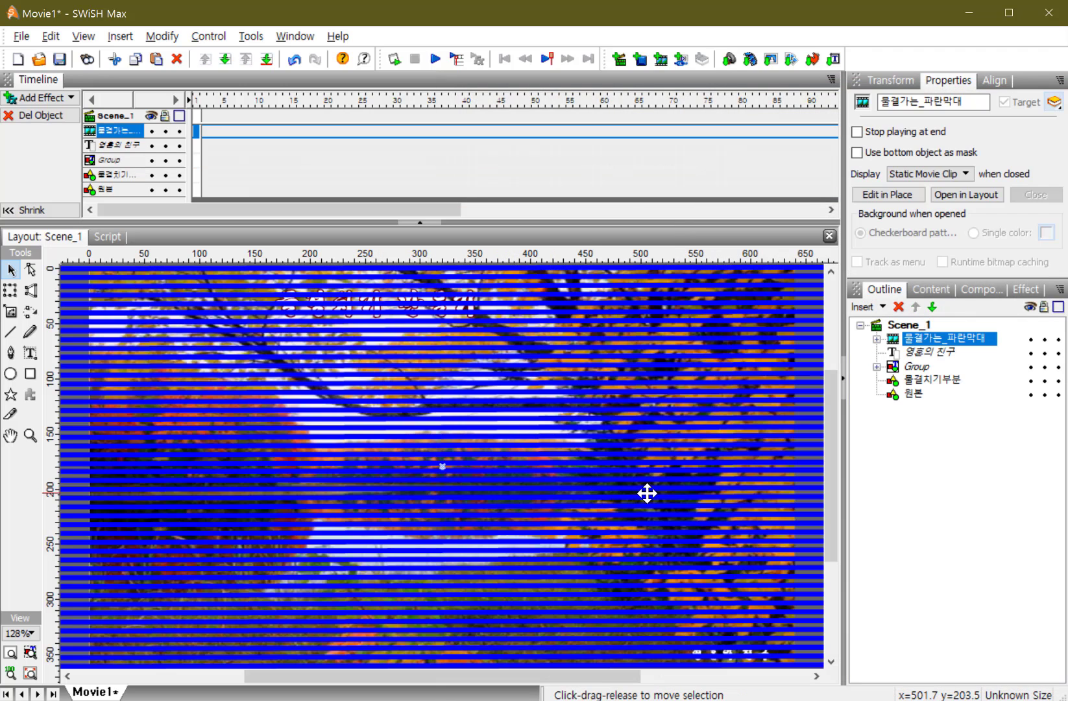
Send the imported blue-bar clip backward to just below the 물결치기부분 shape and above 원본, and hide it
{"action": "left_click", "coordinate": [932, 307]}
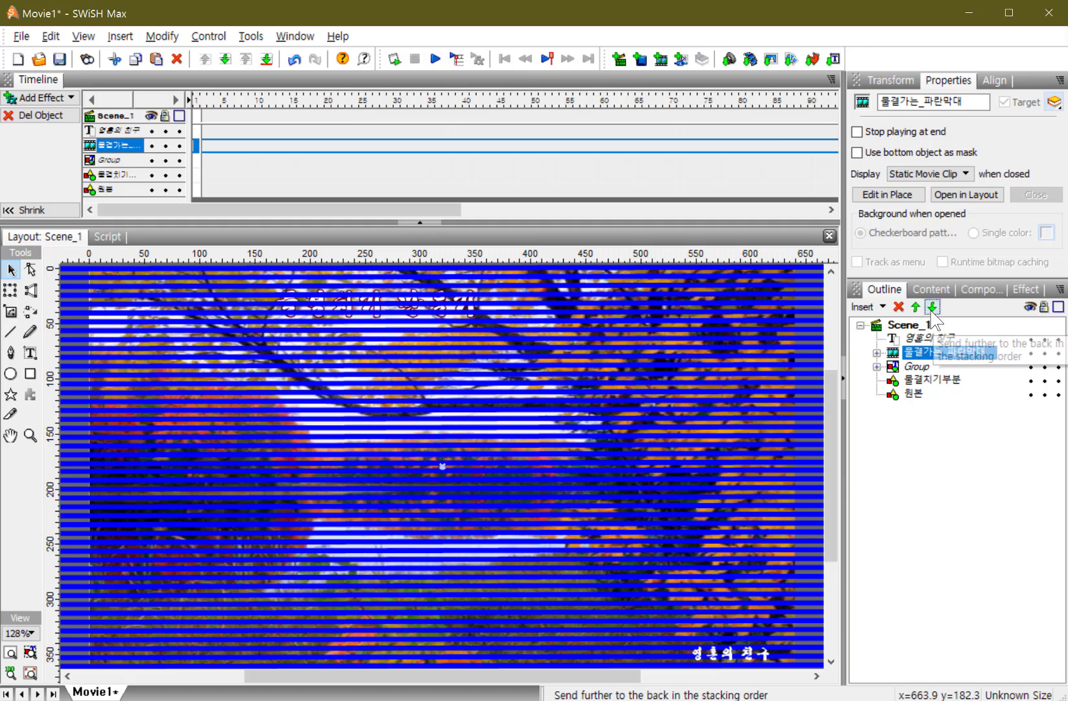
{"action": "left_click", "coordinate": [932, 307]}
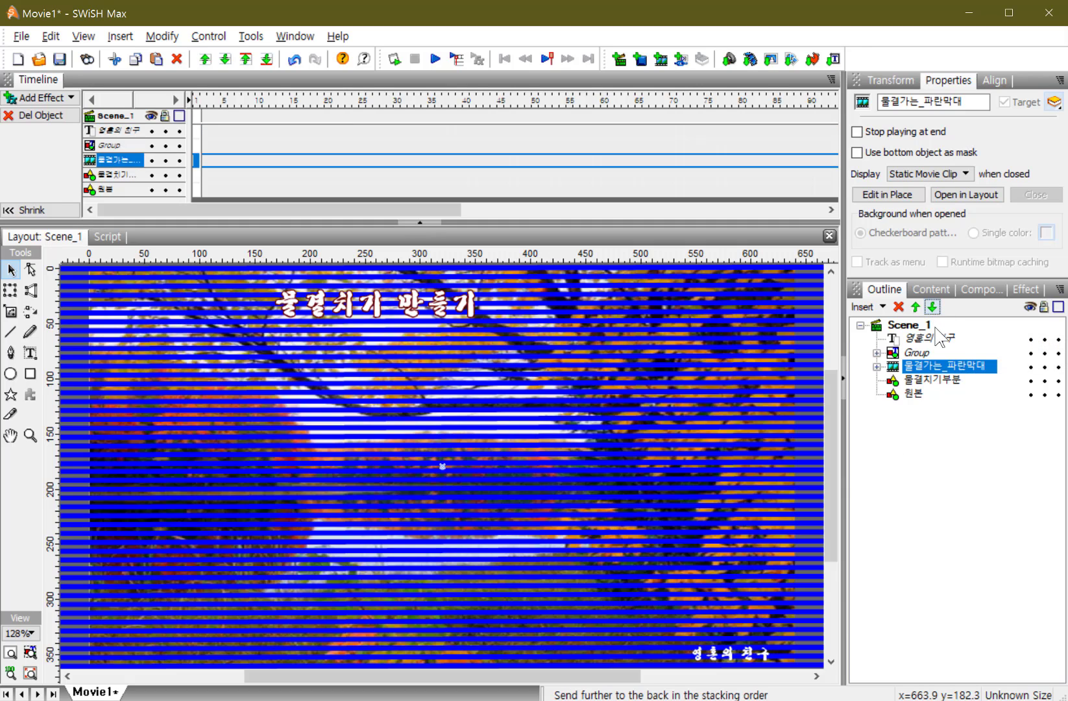
{"action": "left_click", "coordinate": [932, 307]}
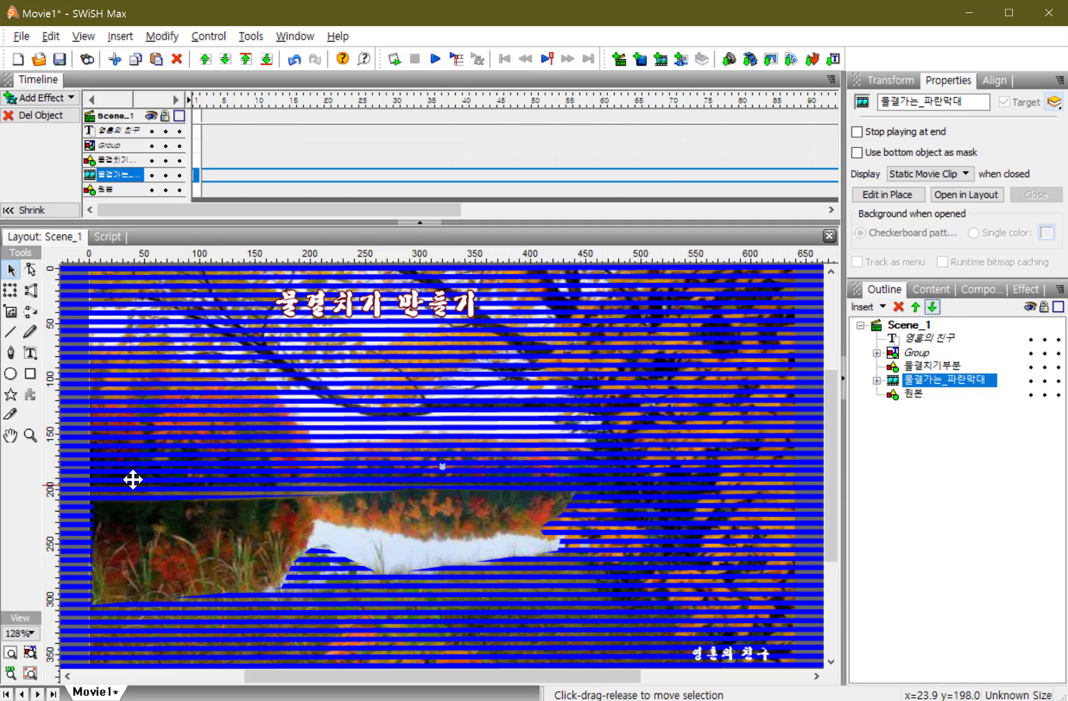
{"action": "left_click", "coordinate": [1031, 381]}
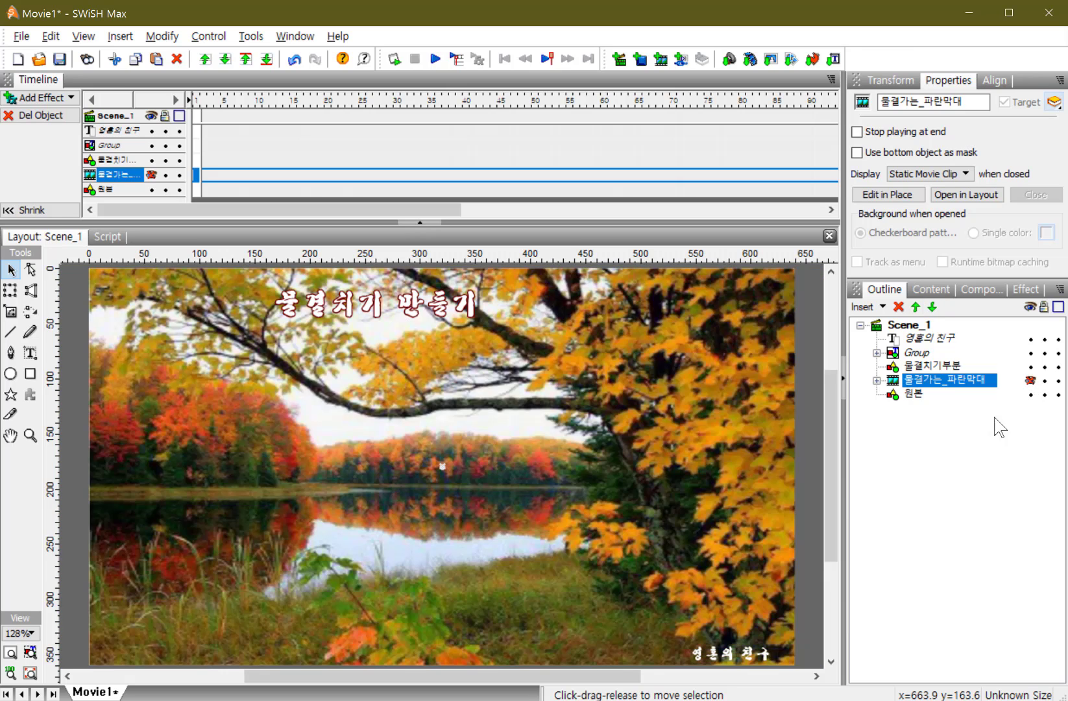
Group the 물결치기부분 shape and the blue-bar clip as a movie clip that uses its bottom object as mask
{"action": "left_click", "coordinate": [925, 367], "text": "ctrl"}
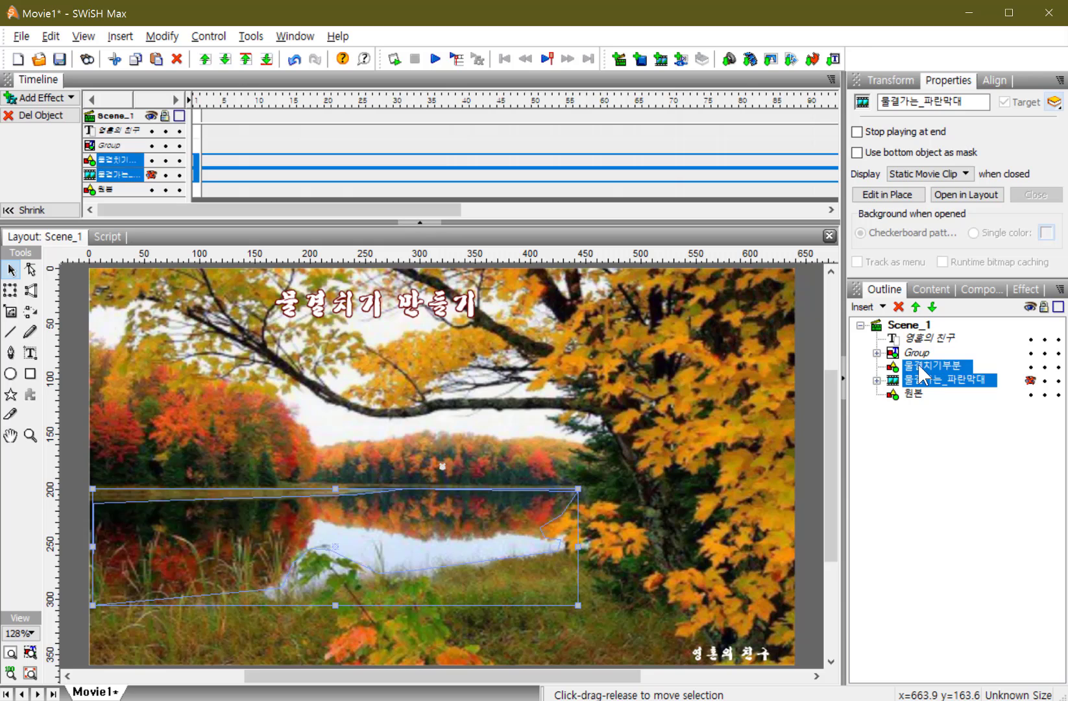
{"action": "left_click", "coordinate": [162, 36]}
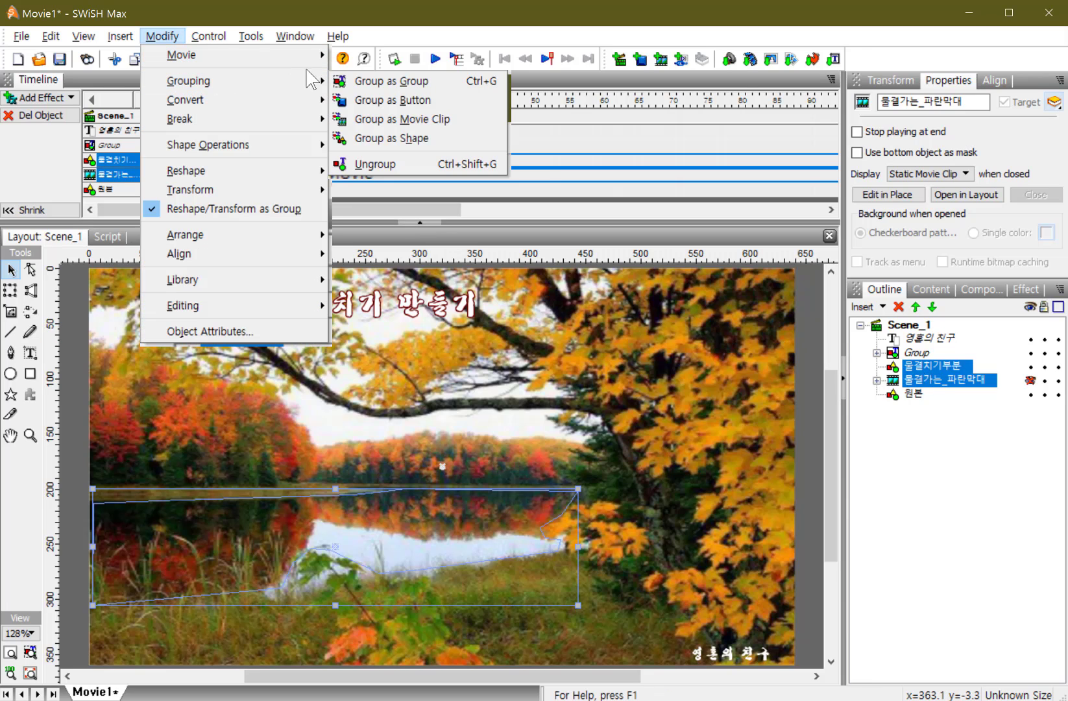
{"action": "mouse_move", "coordinate": [305, 84]}
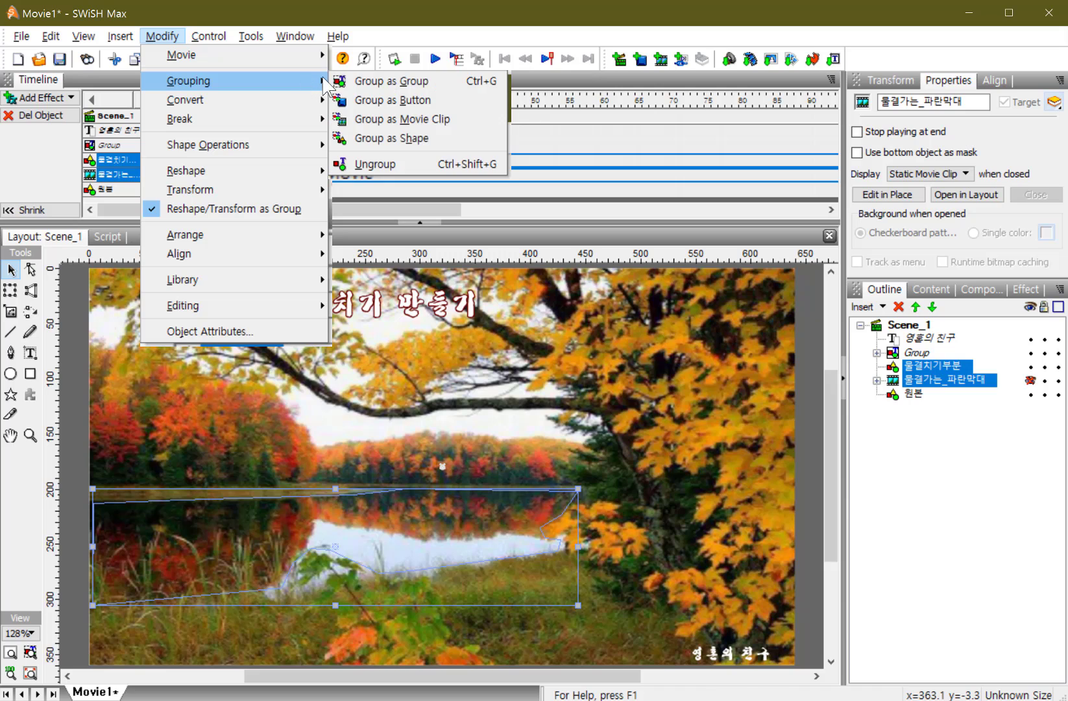
{"action": "left_click", "coordinate": [402, 121]}
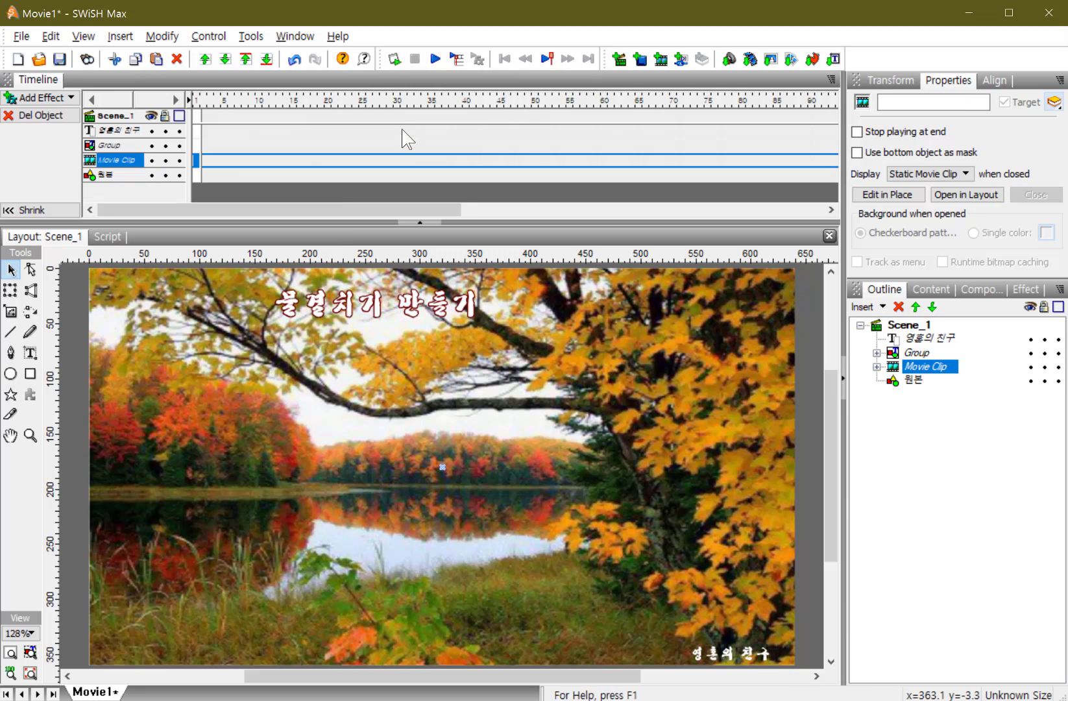
{"action": "left_click", "coordinate": [857, 153]}
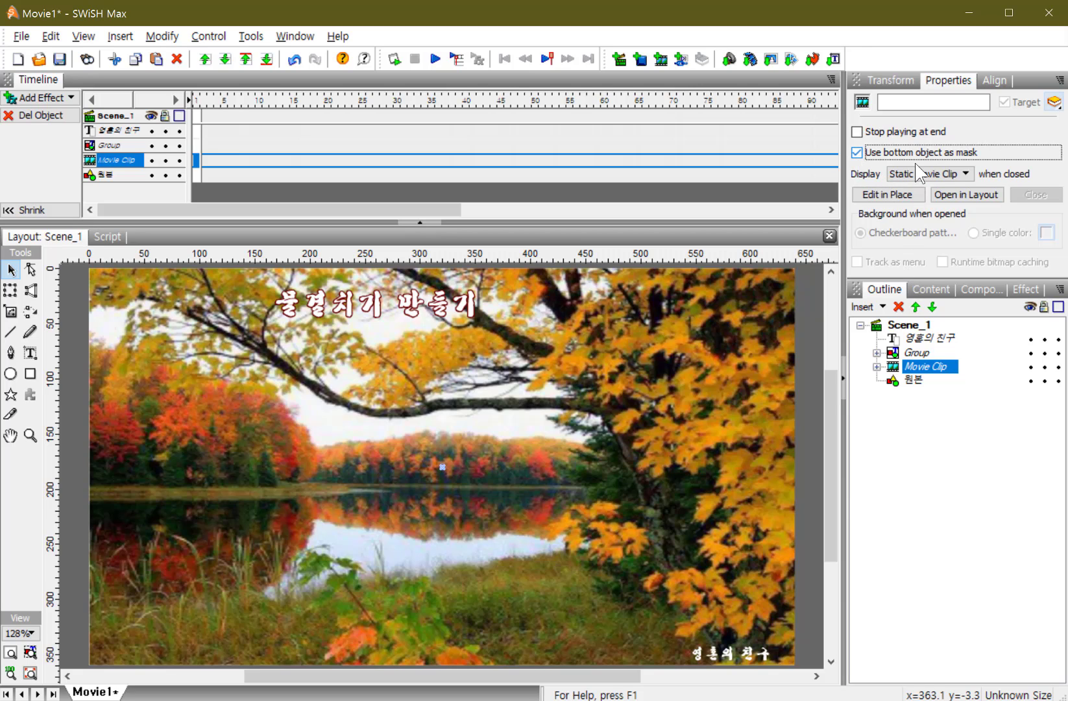
Set the position of the 물결치기부분 shape inside the movie clip to x -97.6 and y 73.45, and preview the ripple
{"action": "left_click", "coordinate": [877, 367]}
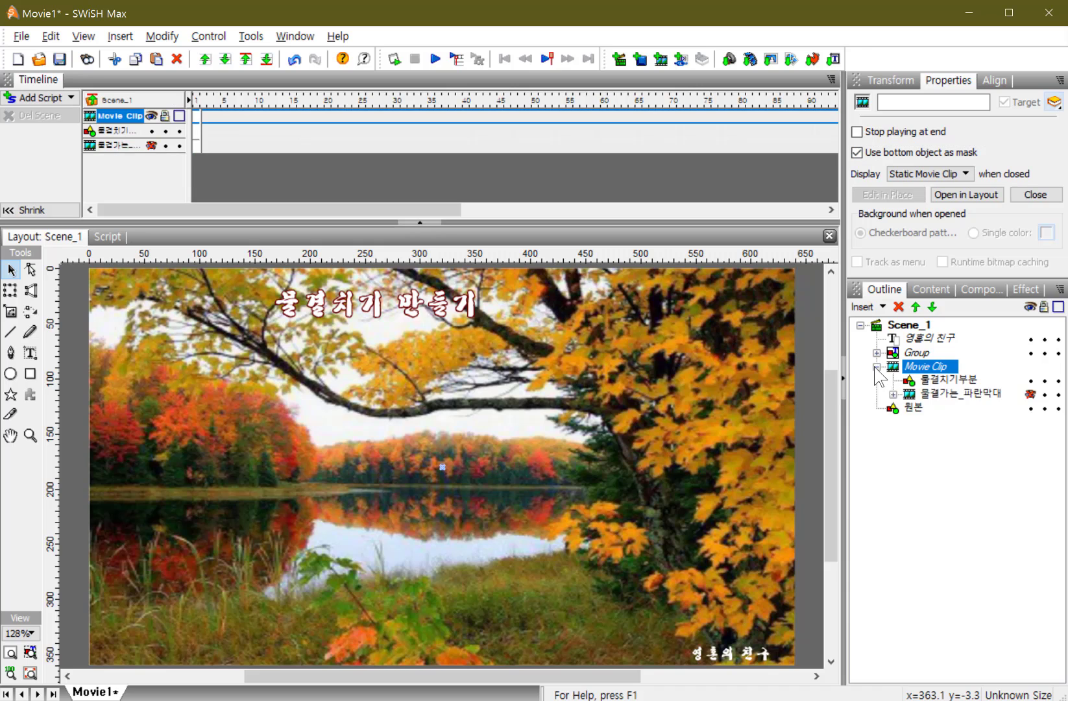
{"action": "left_click", "coordinate": [946, 381]}
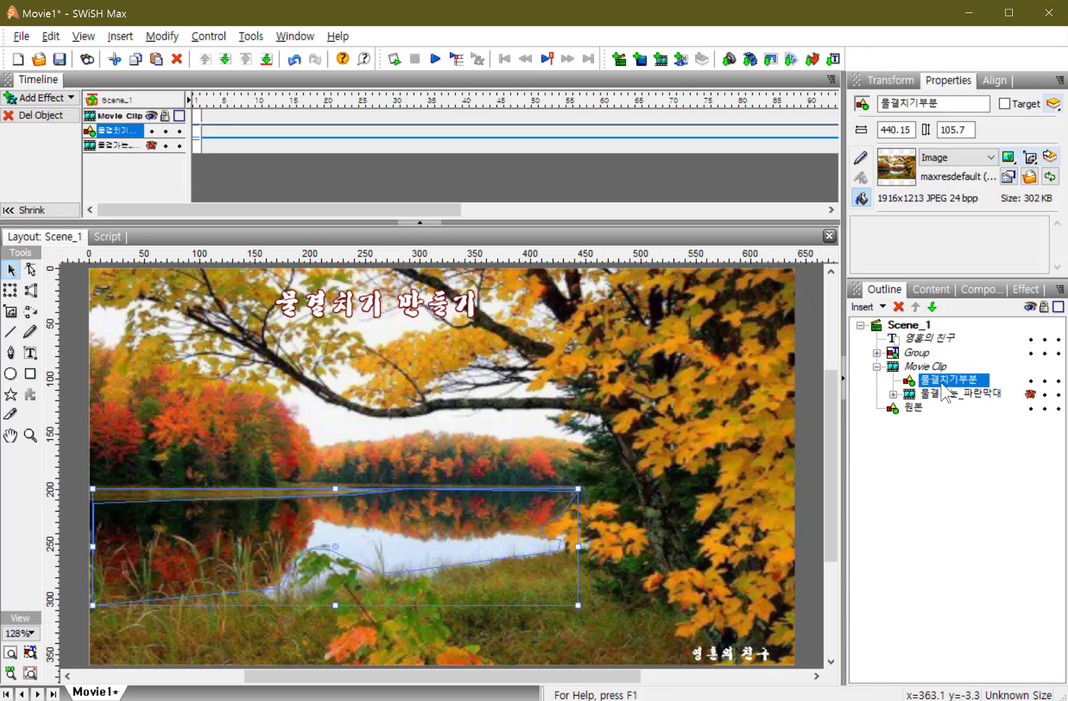
{"action": "left_click", "coordinate": [882, 81]}
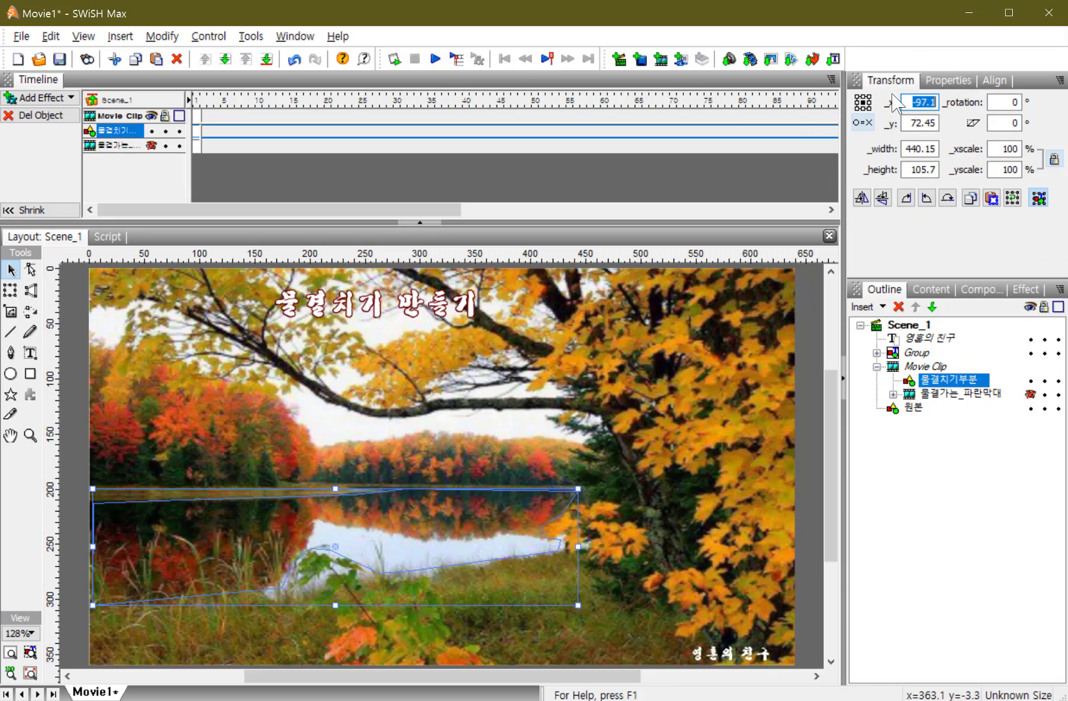
{"action": "double_click", "coordinate": [935, 104]}
{"action": "left_click", "coordinate": [932, 105]}
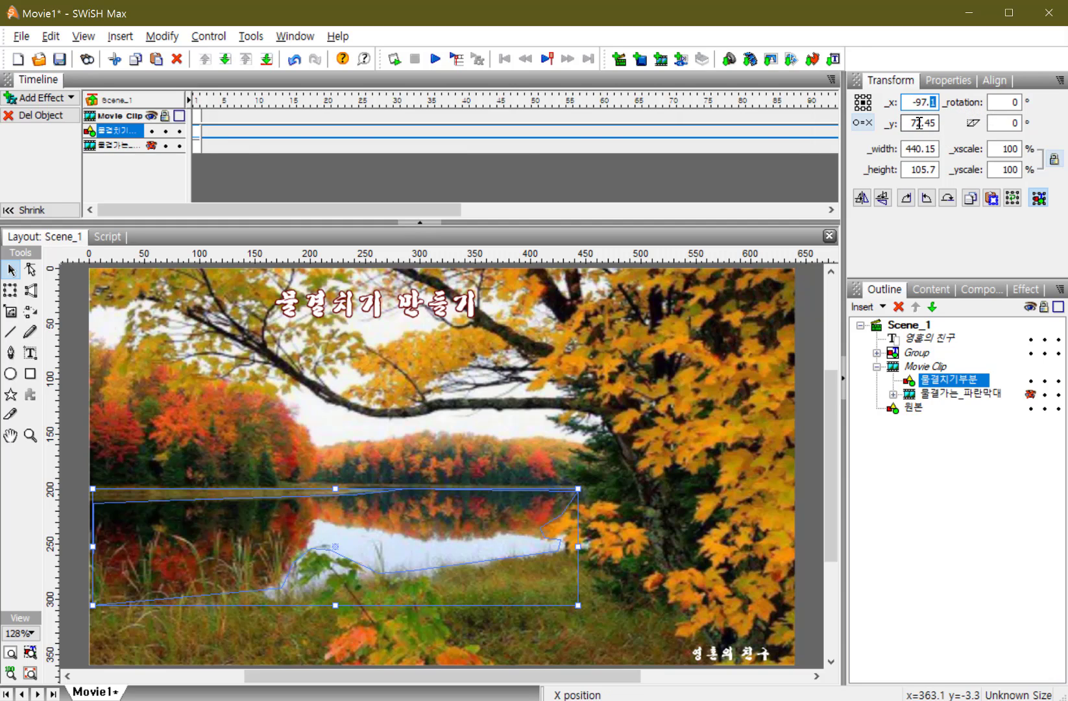
{"action": "type", "text": "6"}
{"action": "left_click_drag", "start_coordinate": [916, 126], "coordinate": [921, 122]}
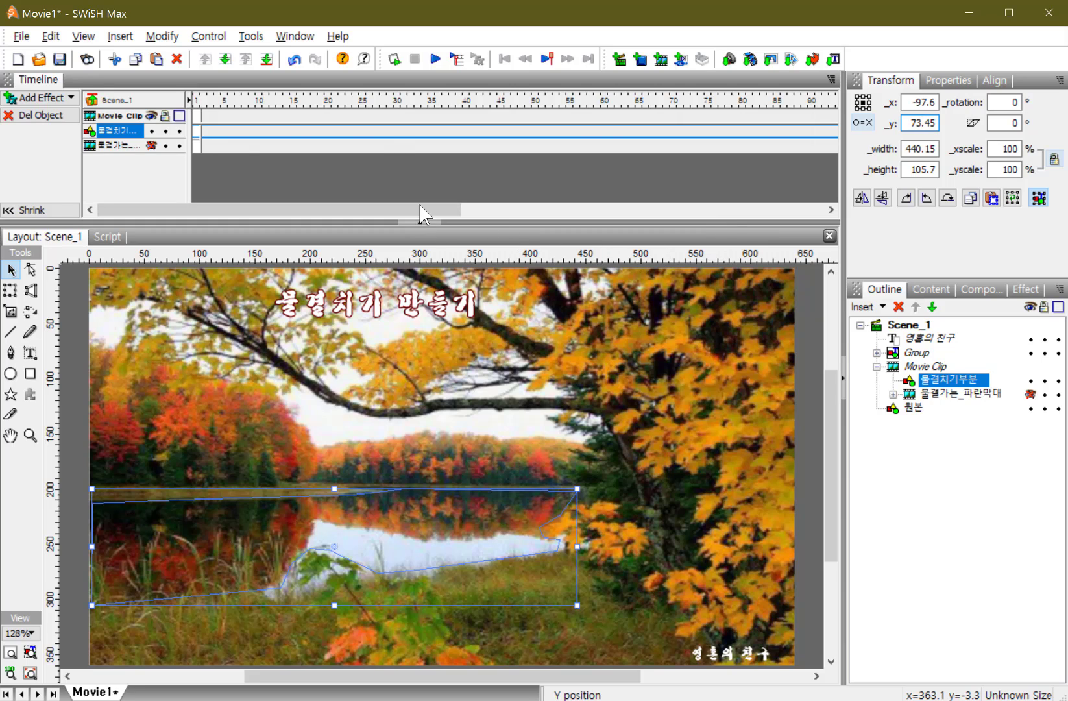
{"action": "left_click", "coordinate": [439, 58]}
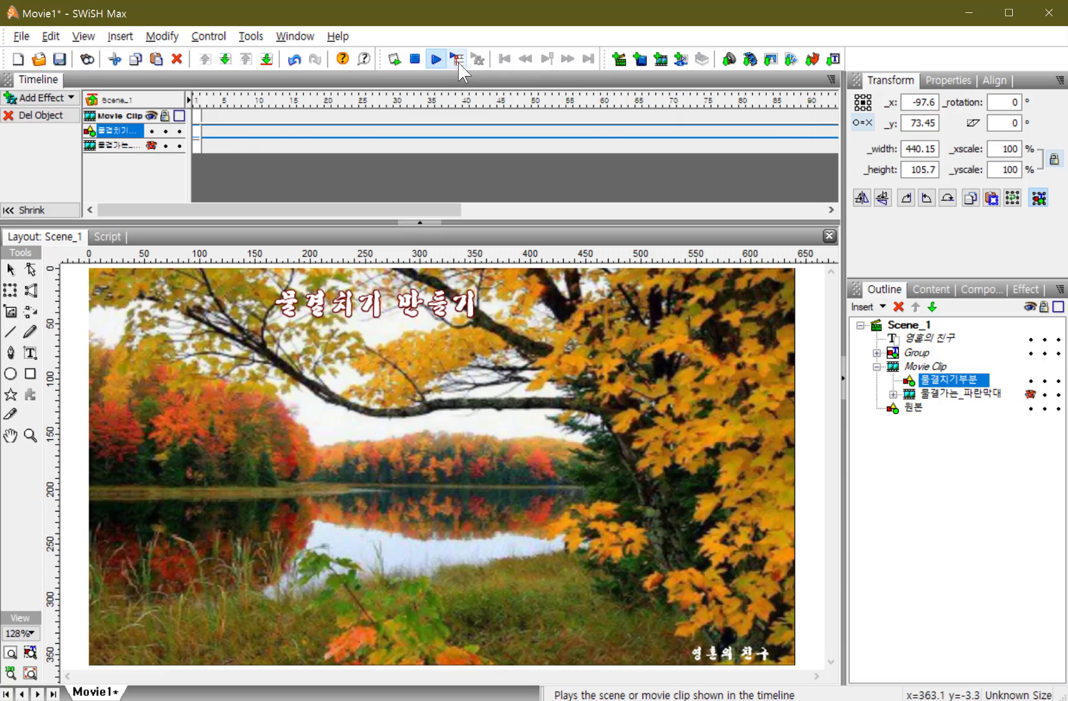
{"action": "left_click", "coordinate": [415, 59]}
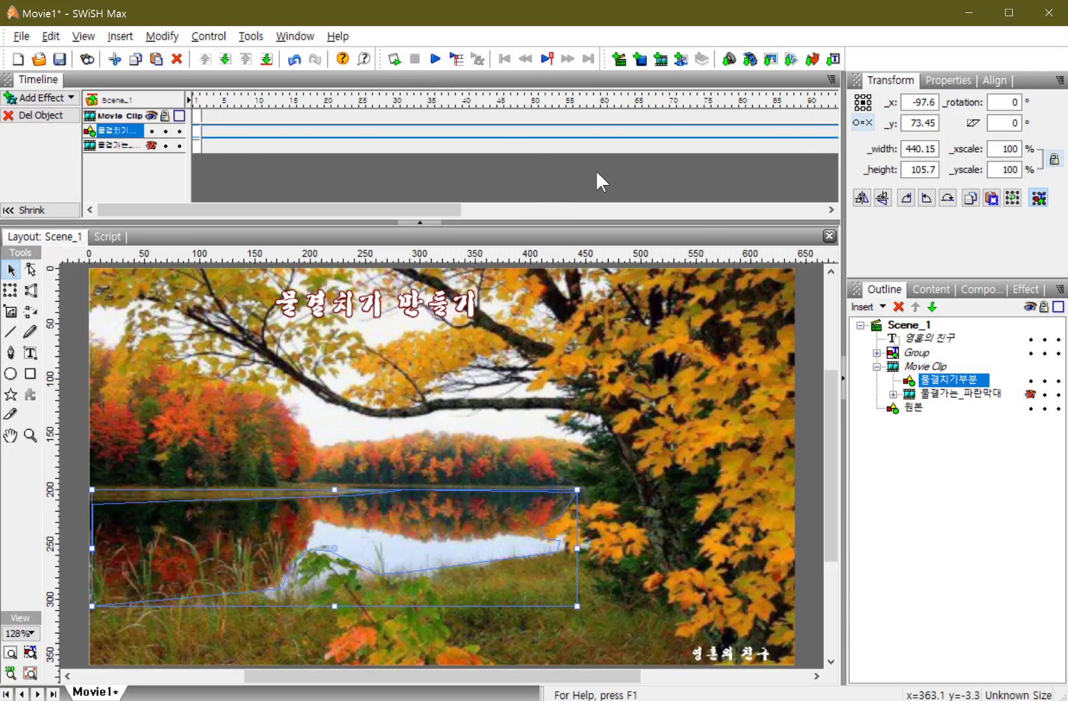
Set the 물결치기부분 shape's position inside the movie clip to x -97.9 and y 74, and play the result
{"action": "left_click", "coordinate": [878, 368]}
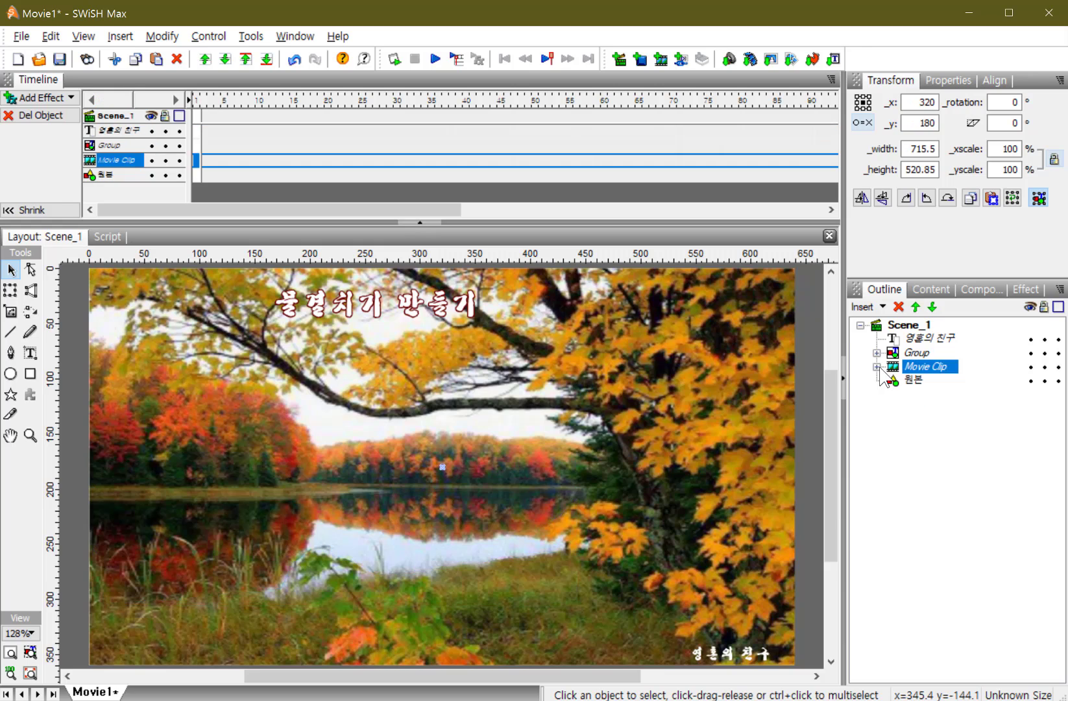
{"action": "left_click", "coordinate": [877, 368]}
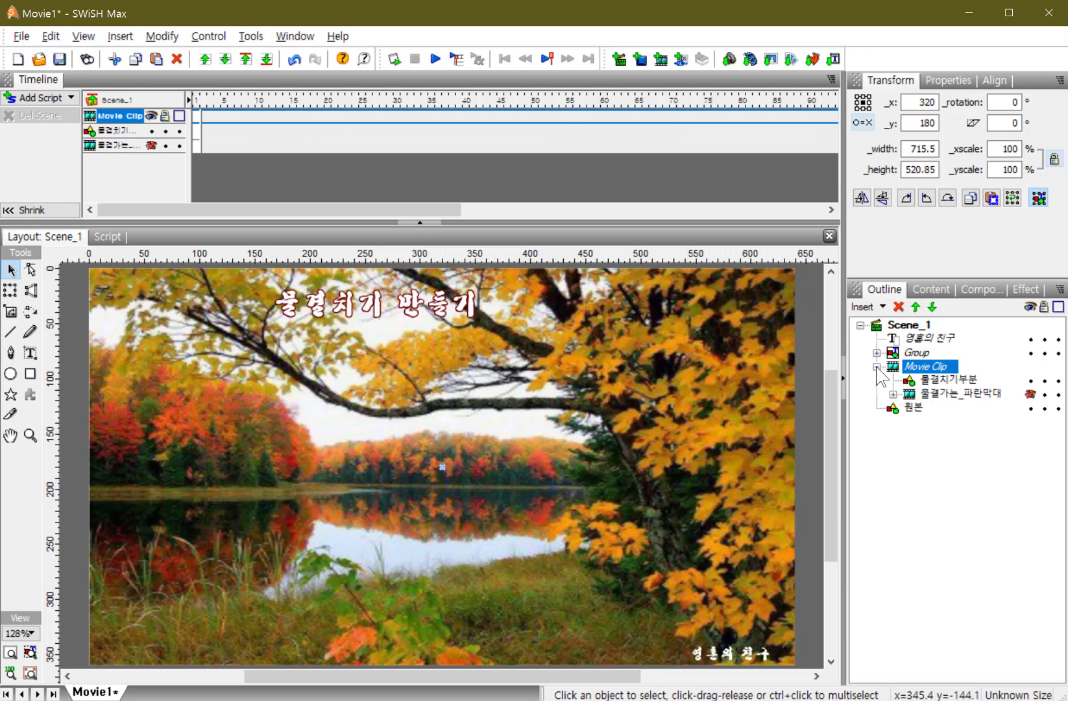
{"action": "left_click", "coordinate": [936, 381]}
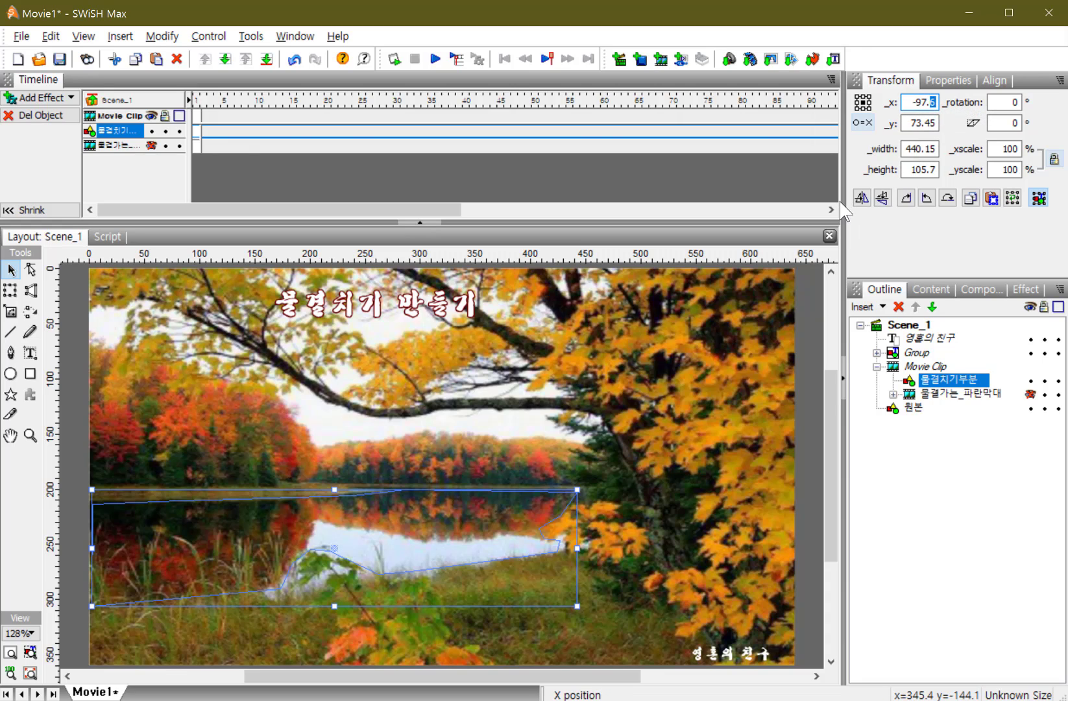
{"action": "type", "text": "9"}
{"action": "double_click", "coordinate": [914, 124]}
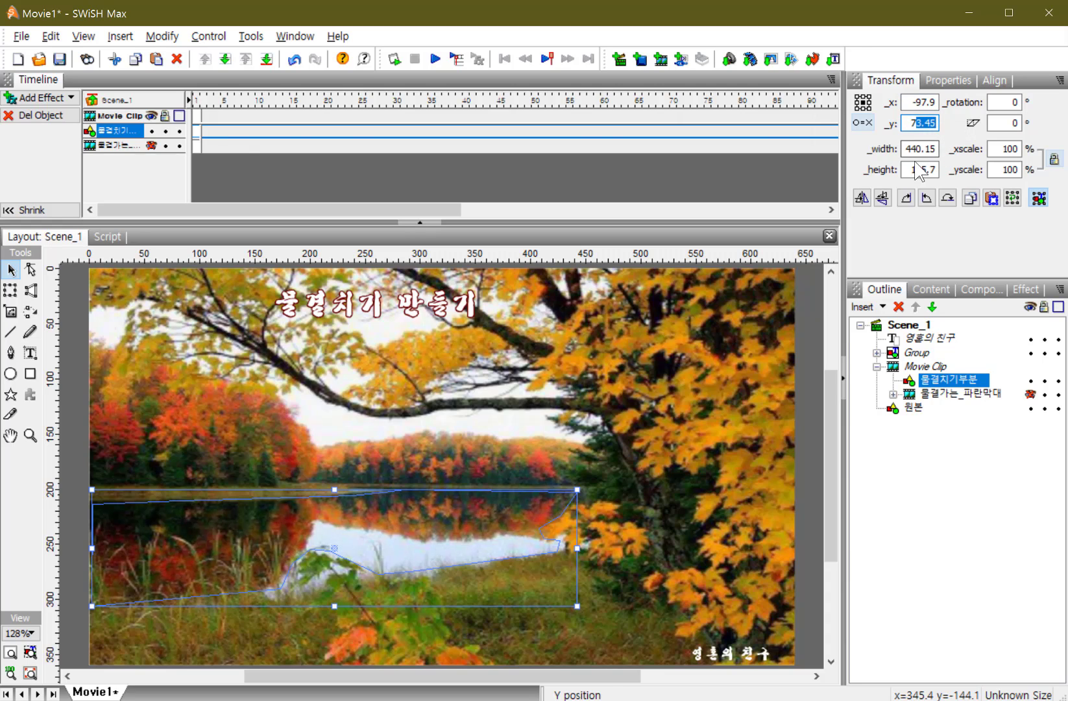
{"action": "type", "text": "74"}
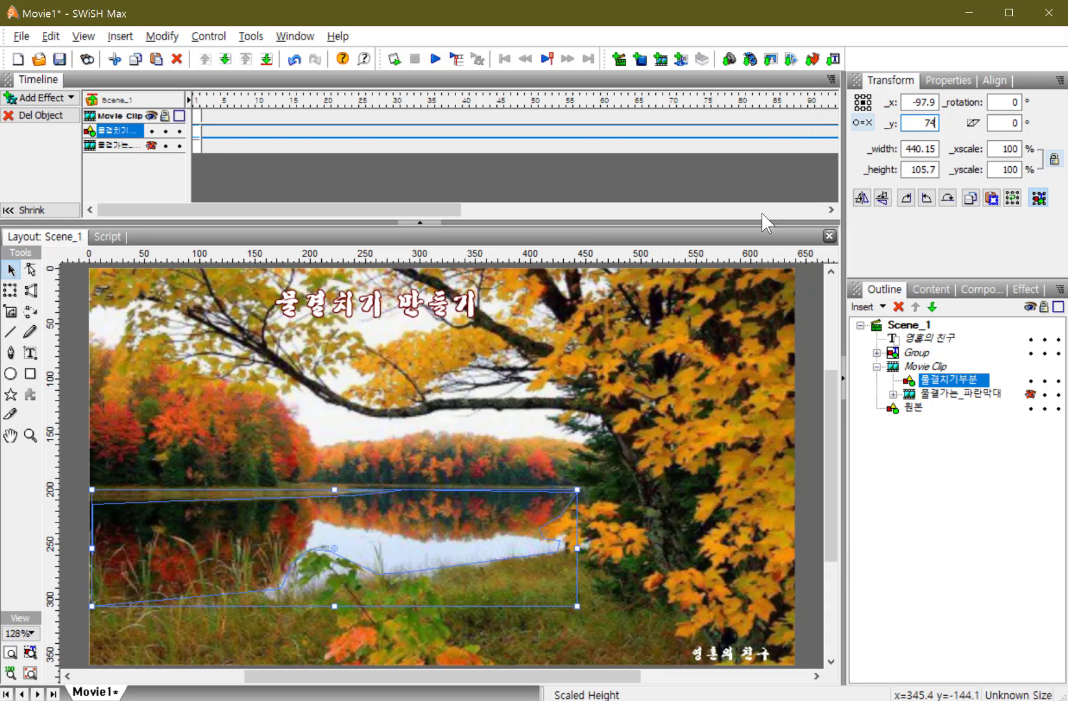
{"action": "left_click", "coordinate": [435, 59]}
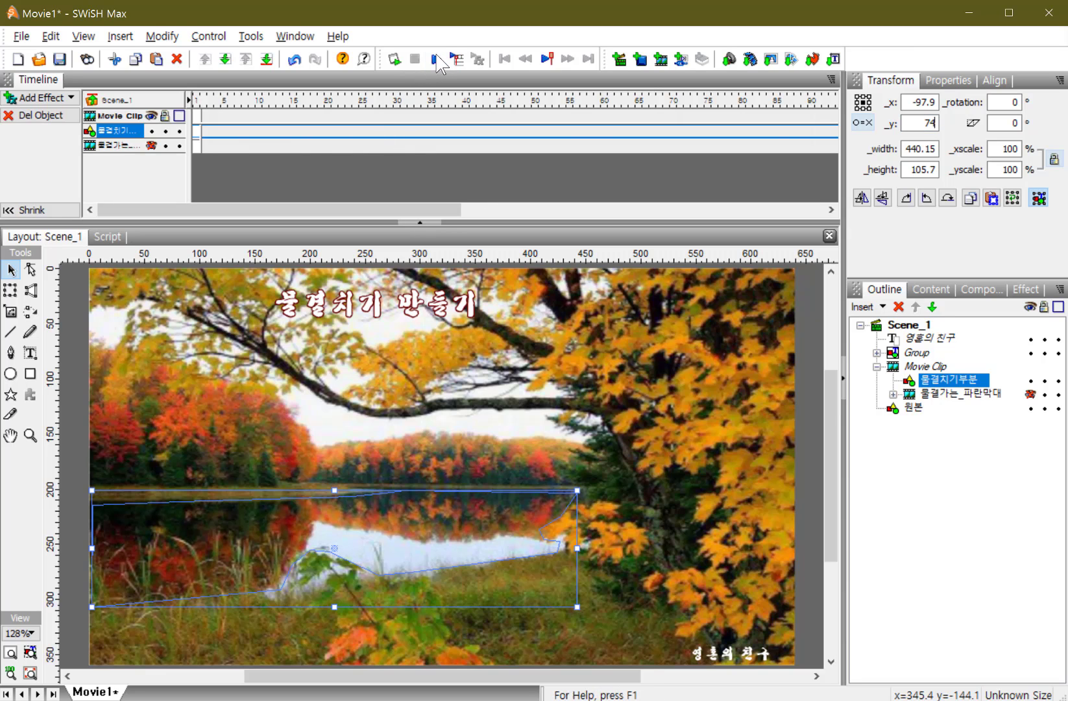